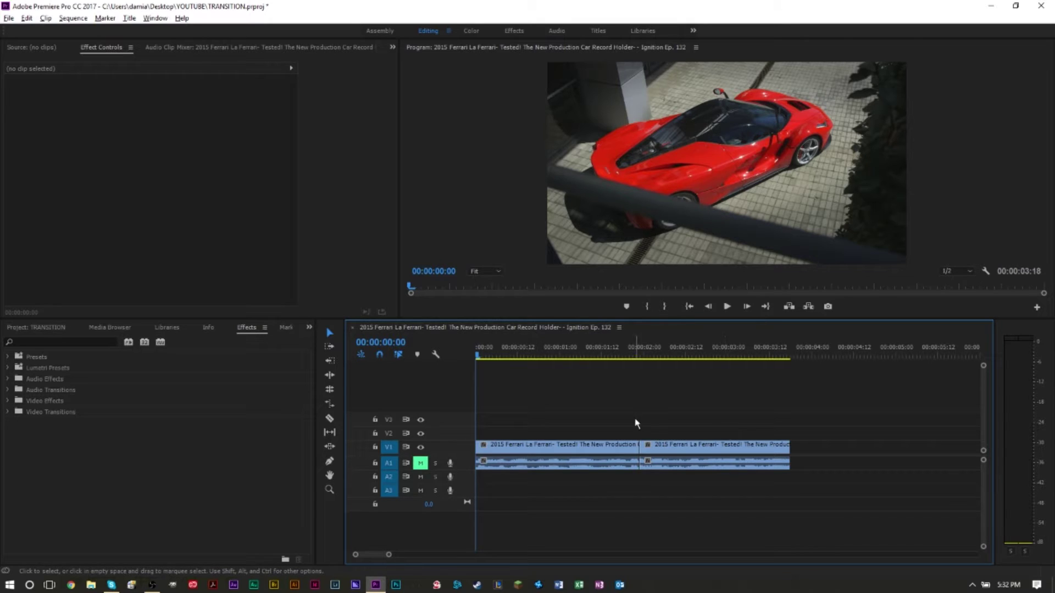
# Filter the Effects panel list to 'PUSH'
pyautogui.click(8, 412)
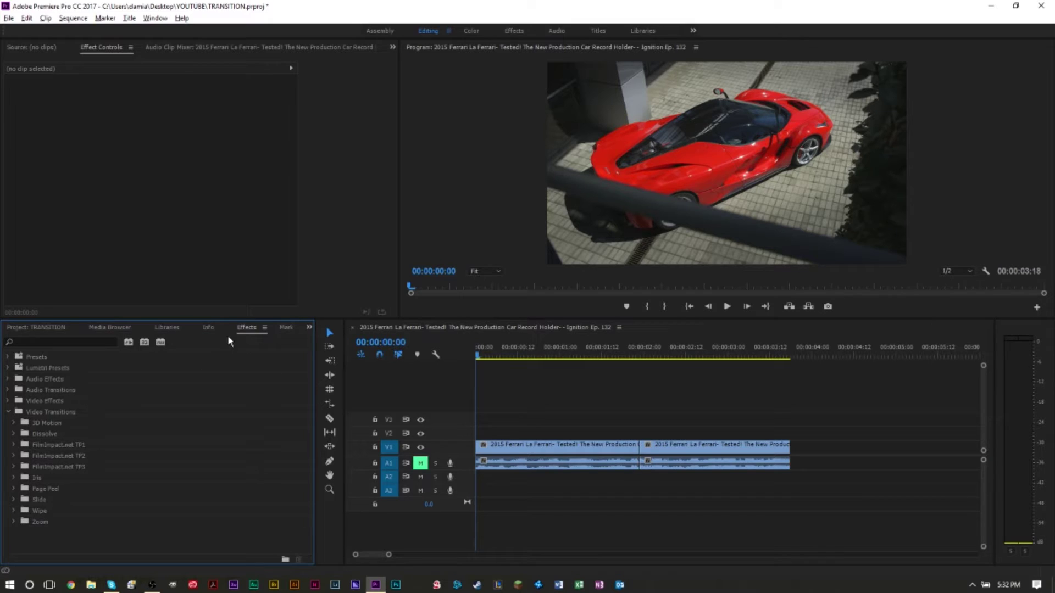
pyautogui.click(8, 412)
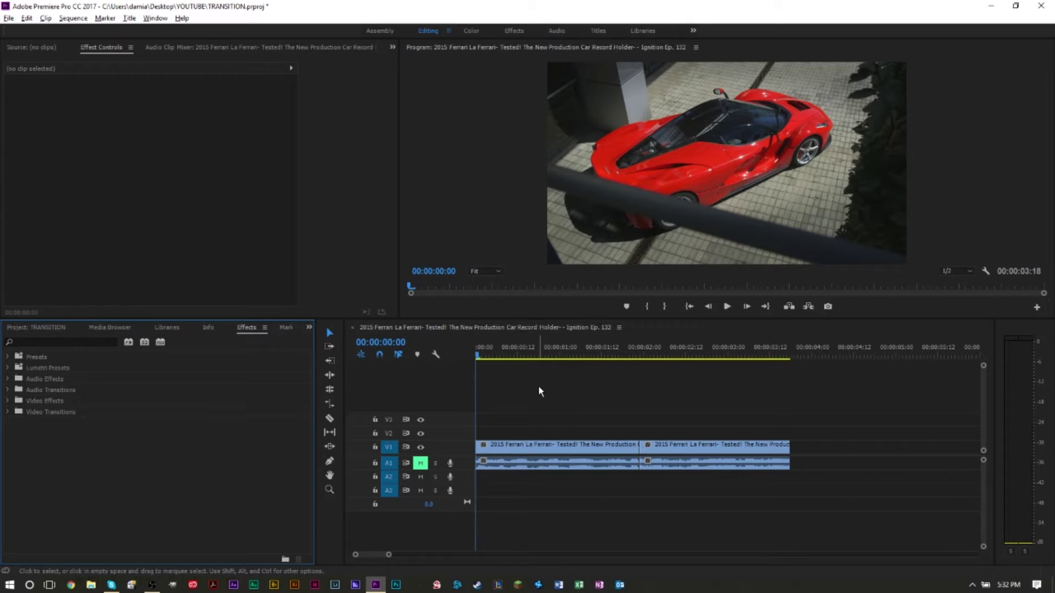
pyautogui.click(107, 341)
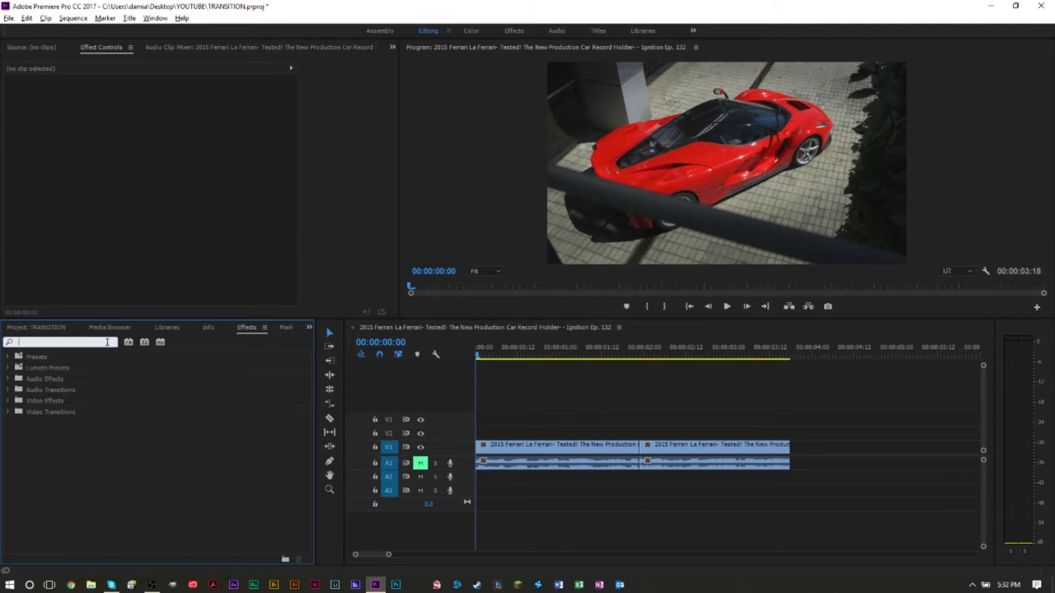
pyautogui.write('PUSH')
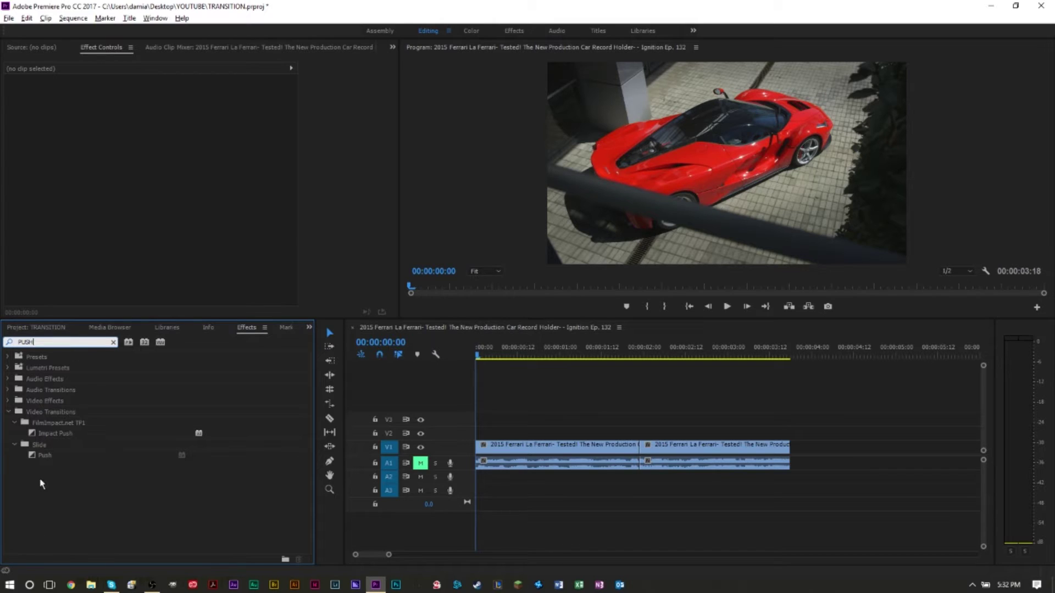
# Place the Impact Push transition on the V1 cut between the Ferrari clips and play it
pyautogui.click(53, 435)
pyautogui.moveTo(53, 435); pyautogui.dragTo(646, 452)
pyautogui.click(575, 351)
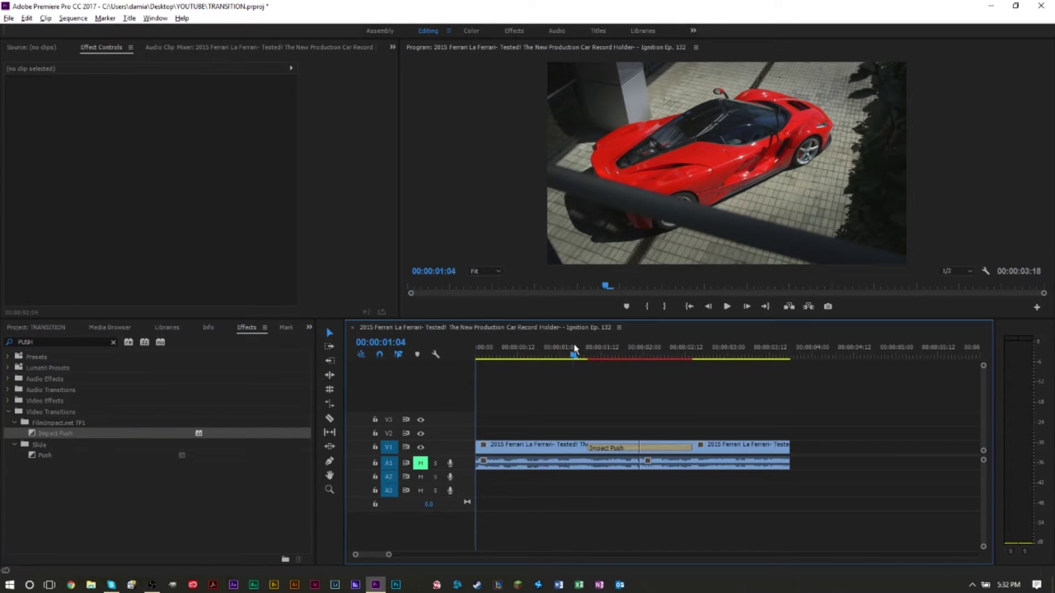
pyautogui.press('space')
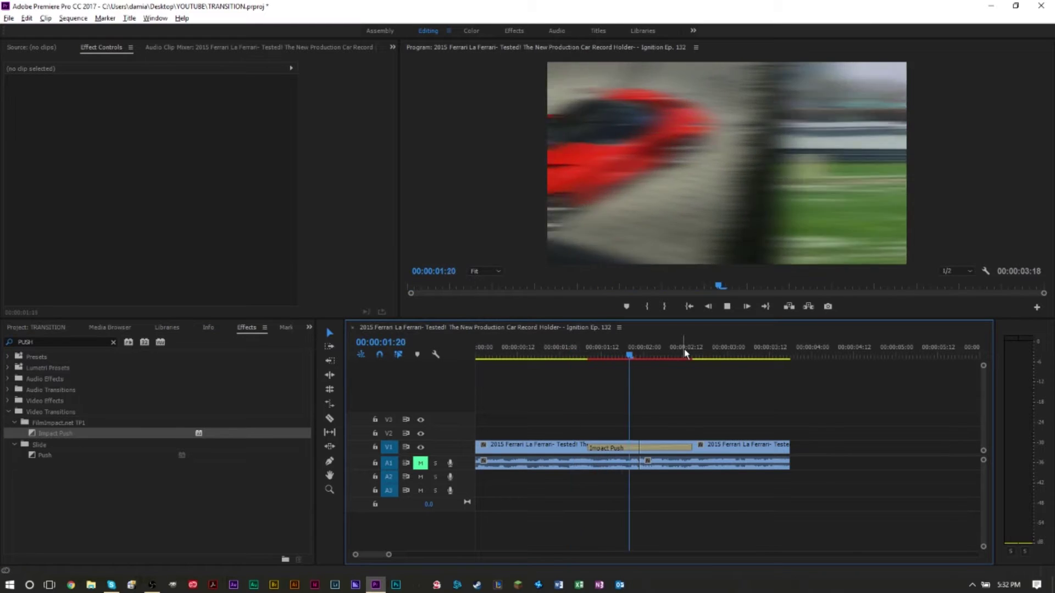
pyautogui.press('space')
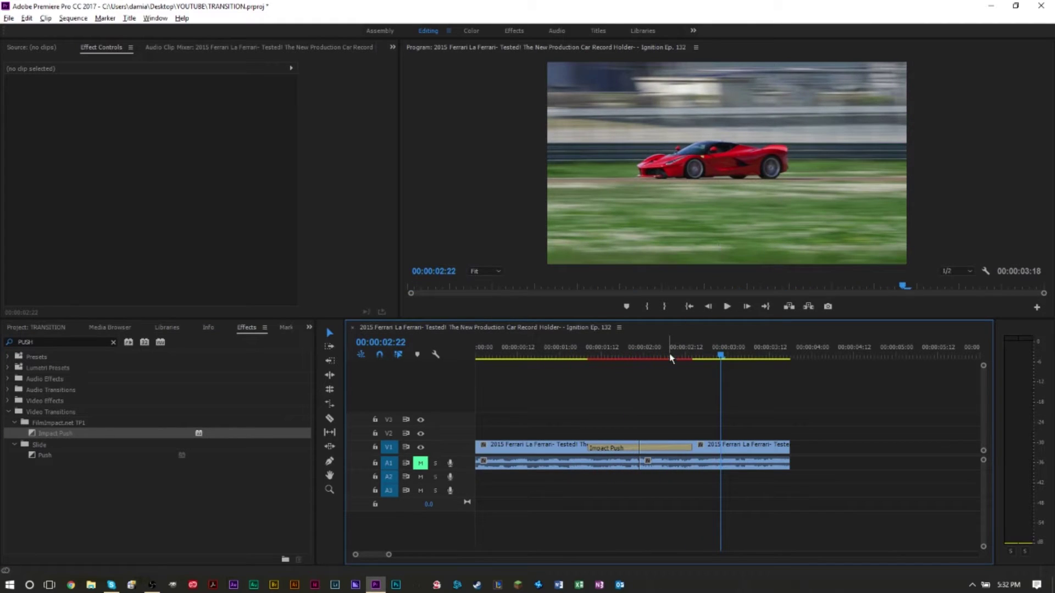
# Delete the Impact Push transition, leaving a plain cut
pyautogui.click(622, 445)
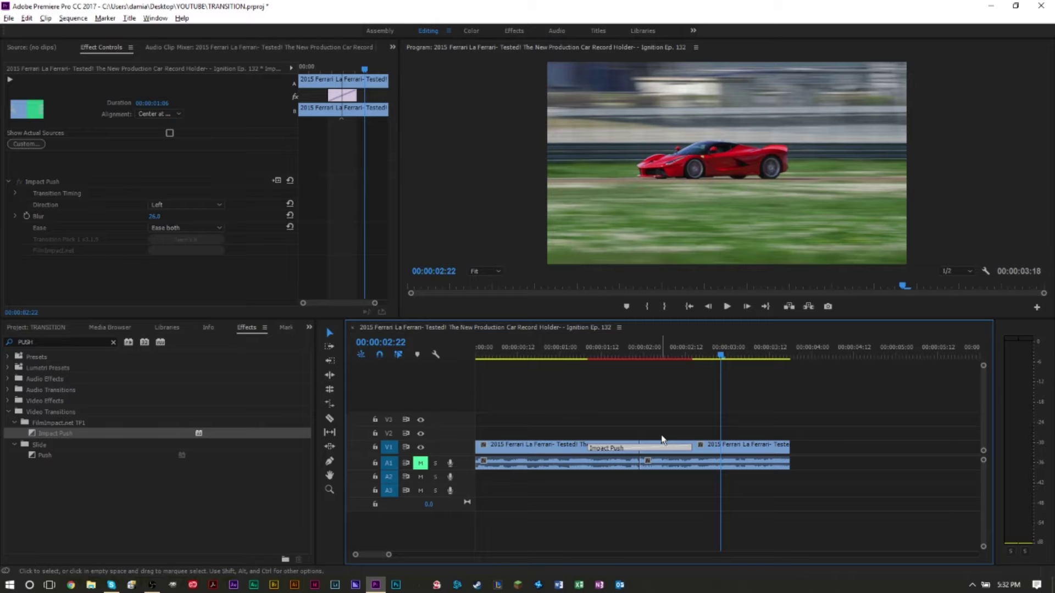
pyautogui.press('Delete')
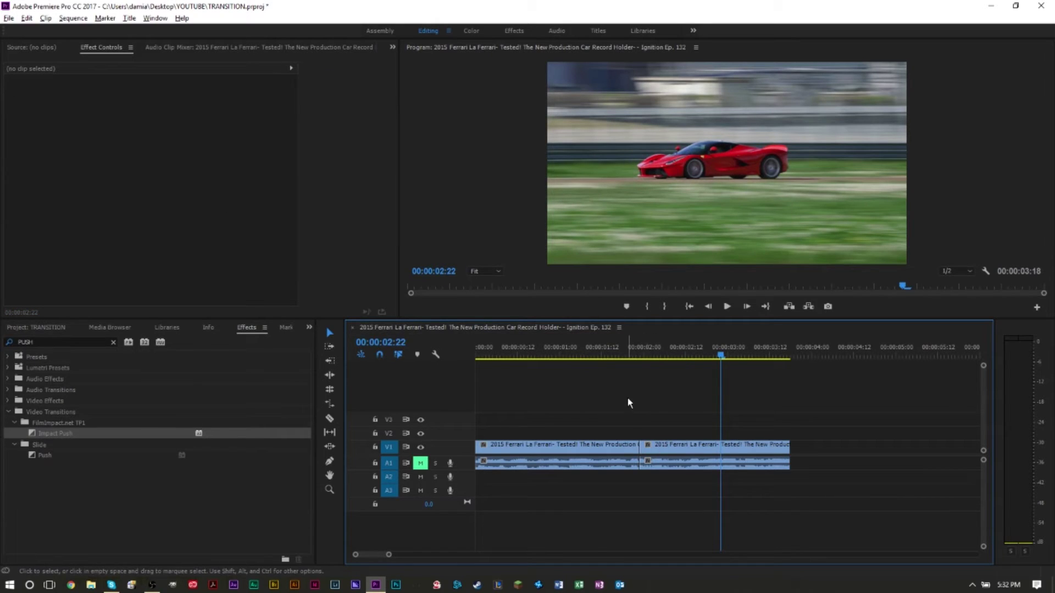
pyautogui.click(613, 348)
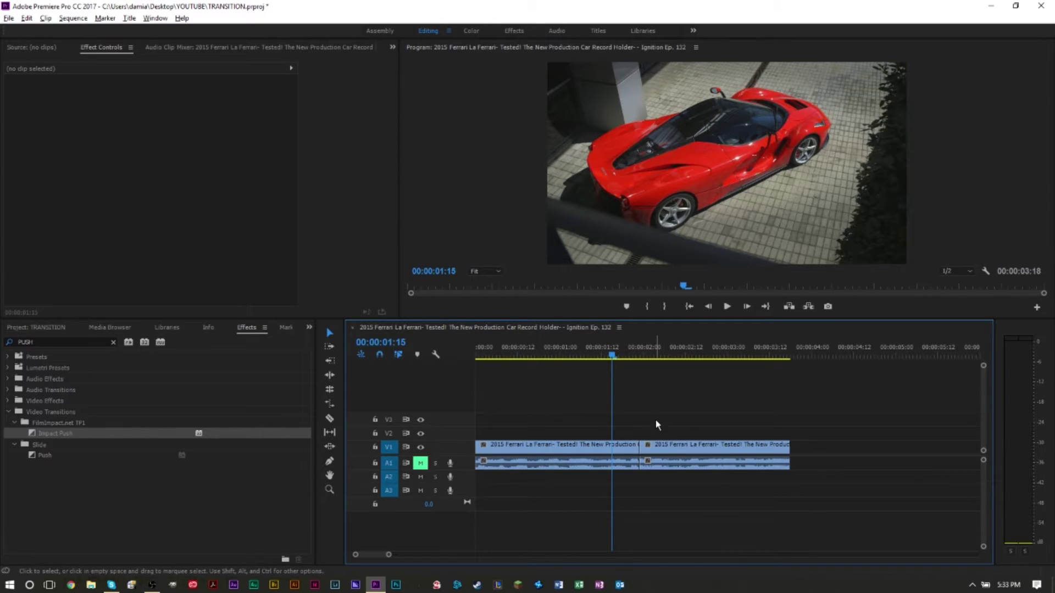
# Place the standard Push transition on the V1 cut and select it to show its settings
pyautogui.click(625, 357)
pyautogui.moveTo(626, 358)
pyautogui.mouseDown()
pyautogui.moveTo(654, 357)
pyautogui.moveTo(629, 356)
pyautogui.mouseUp()
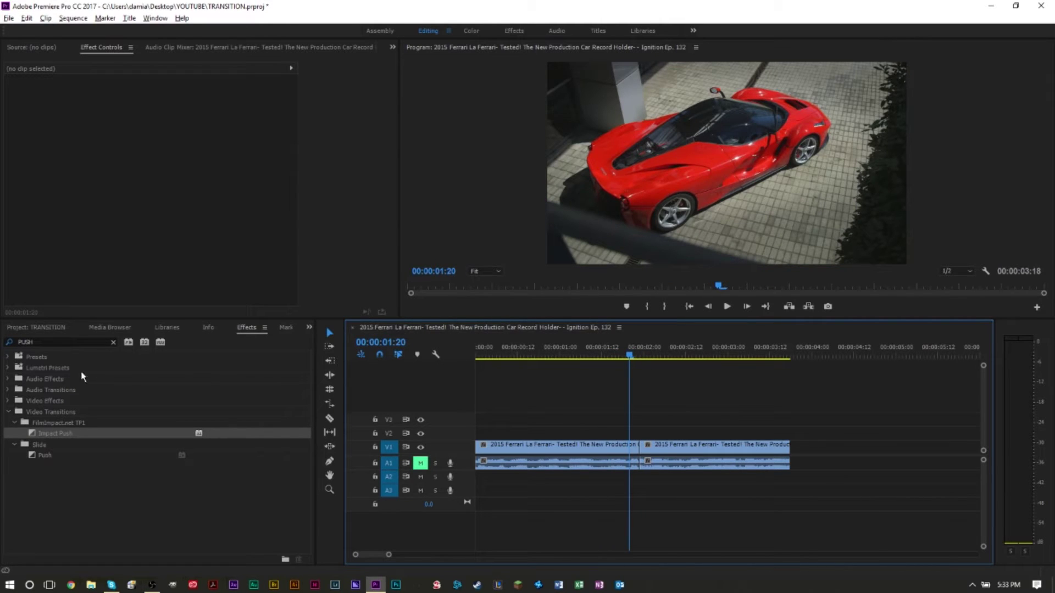
pyautogui.click(39, 455)
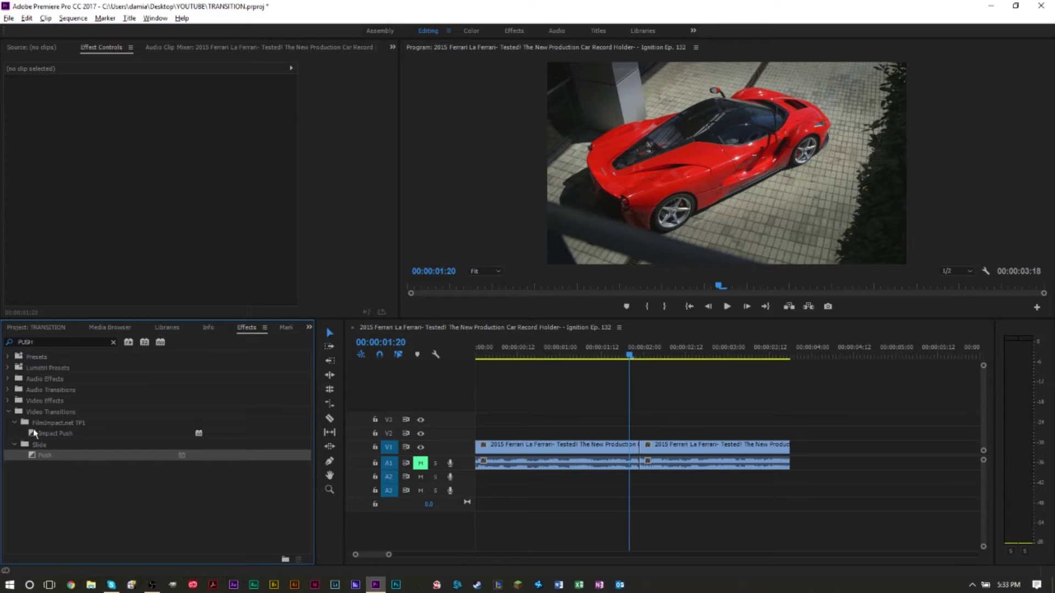
pyautogui.moveTo(39, 456); pyautogui.dragTo(642, 451)
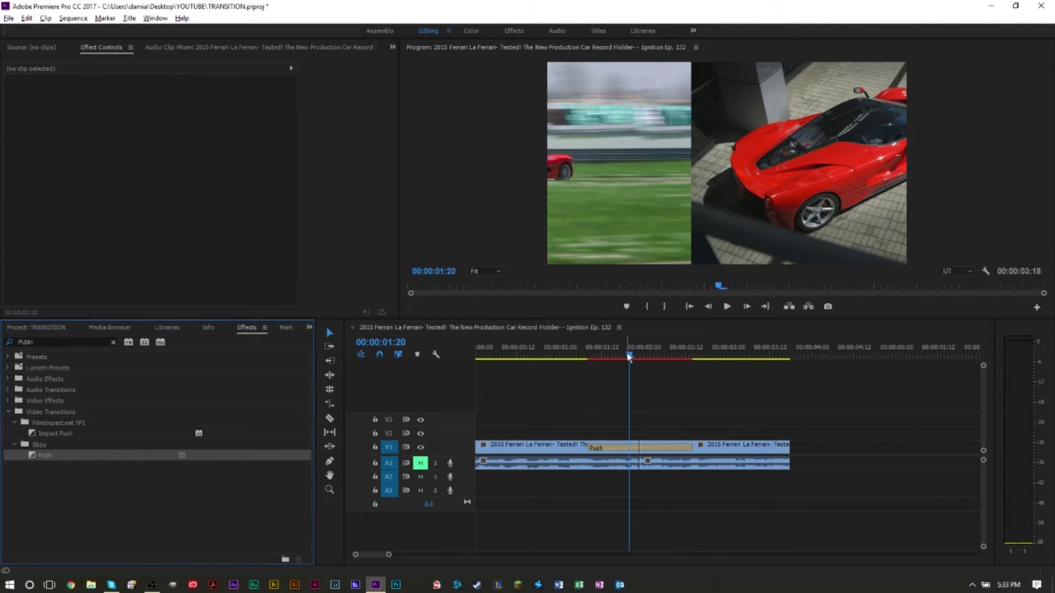
pyautogui.click(661, 446)
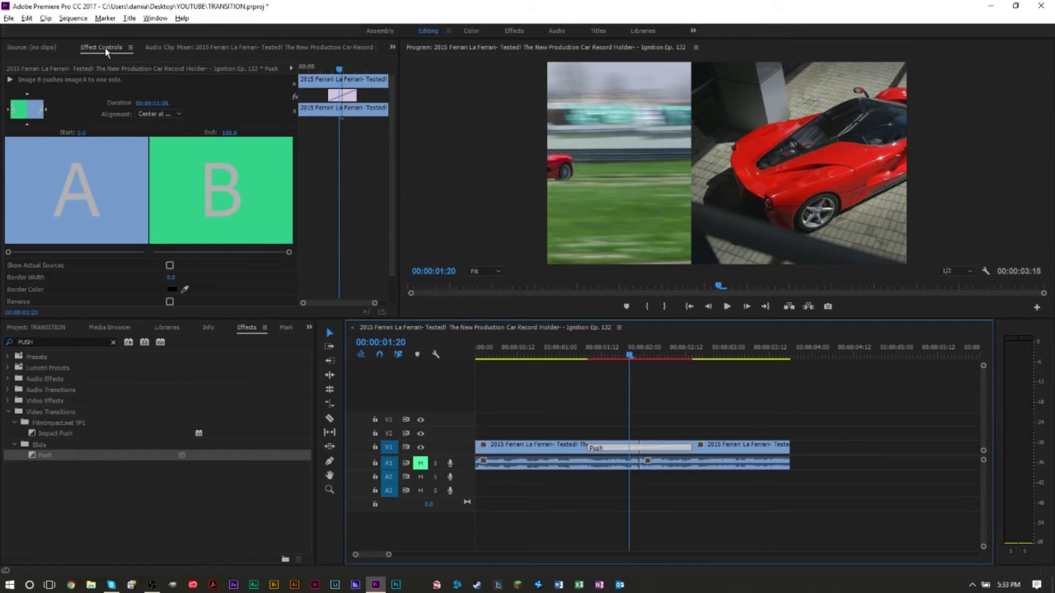
# Set the Push direction to East-to-West so the racetrack clip enters from the right
pyautogui.click(166, 115)
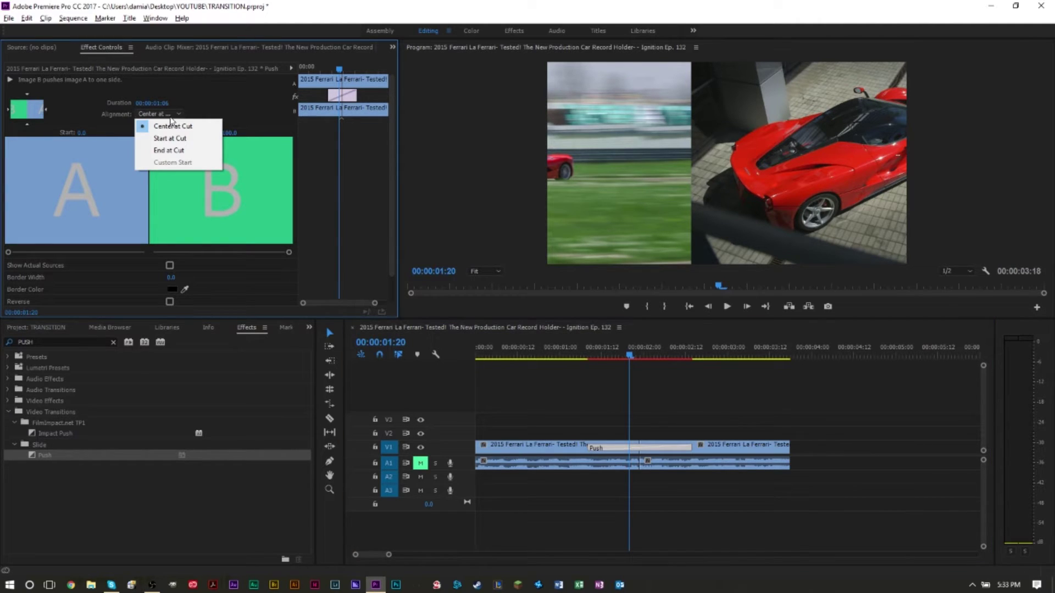
pyautogui.click(409, 194)
pyautogui.moveTo(630, 357)
pyautogui.mouseDown()
pyautogui.moveTo(573, 358)
pyautogui.moveTo(690, 355)
pyautogui.moveTo(633, 364)
pyautogui.mouseUp()
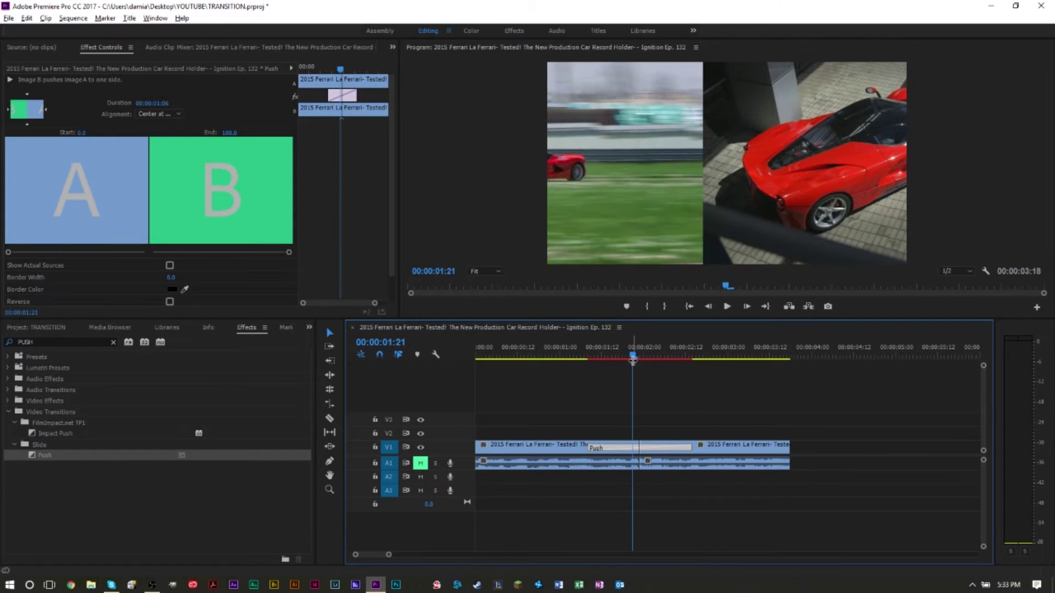
pyautogui.click(46, 110)
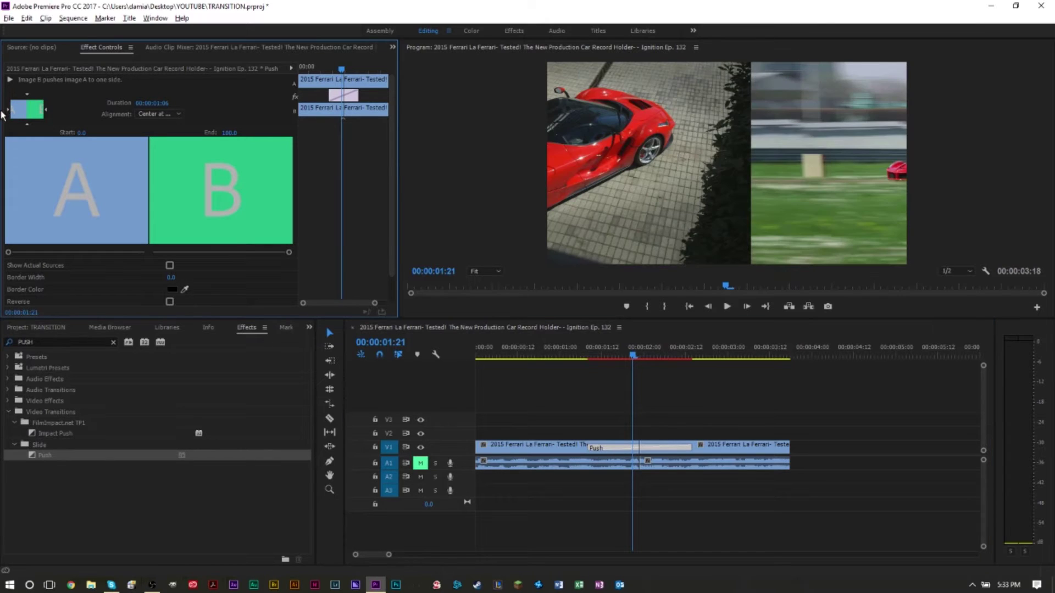
pyautogui.click(26, 94)
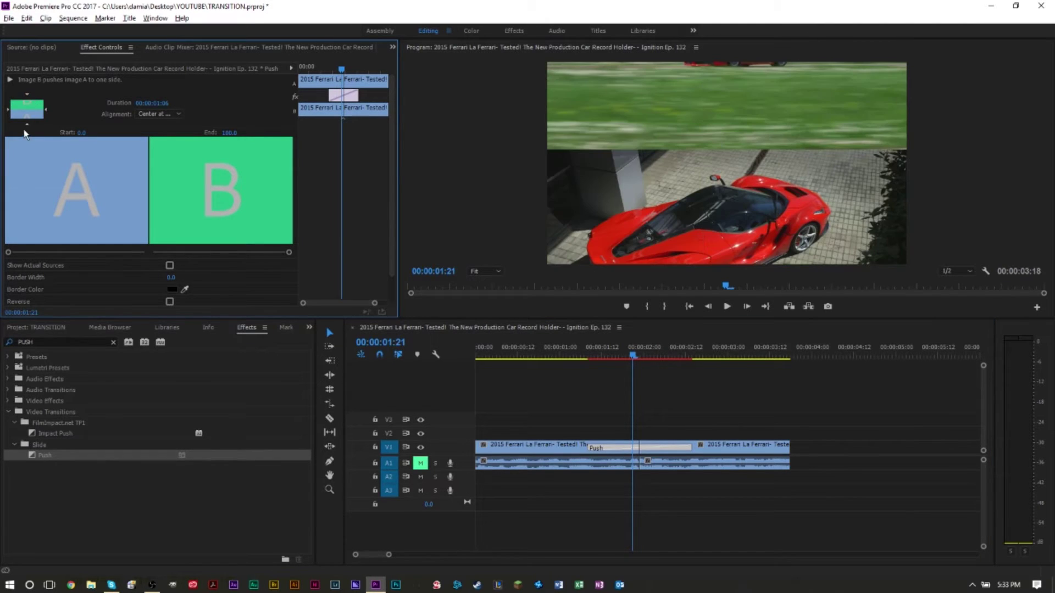
pyautogui.click(27, 124)
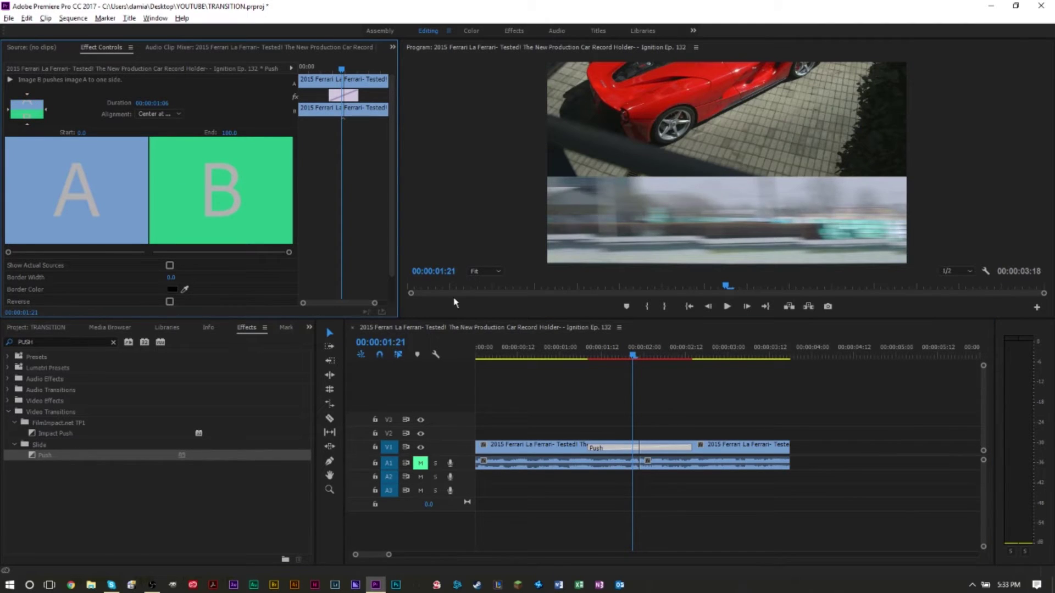
pyautogui.click(625, 352)
pyautogui.moveTo(624, 352)
pyautogui.mouseDown()
pyautogui.moveTo(607, 354)
pyautogui.moveTo(661, 357)
pyautogui.moveTo(621, 362)
pyautogui.mouseUp()
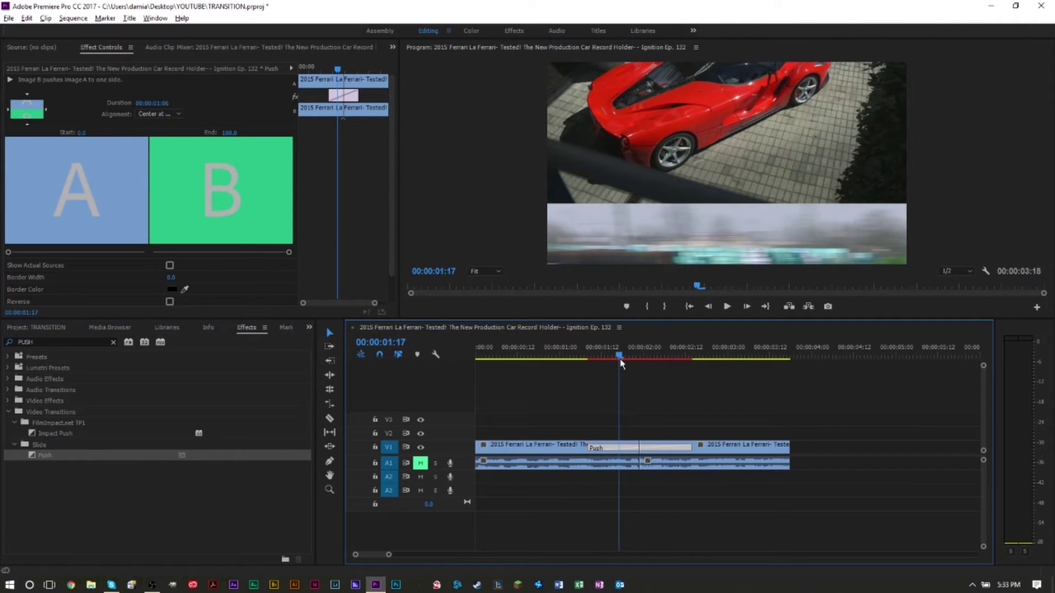
pyautogui.click(47, 110)
pyautogui.moveTo(622, 353); pyautogui.dragTo(573, 368)
# Trim the Push transition on the timeline, trying 12 and 8 frames, settling on 14 frames
pyautogui.press('space')
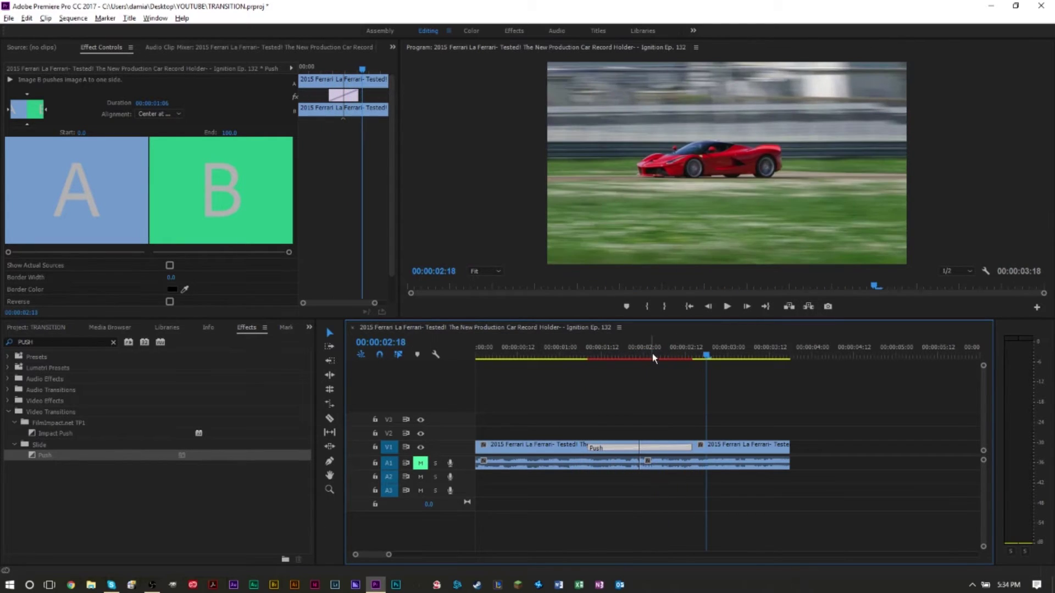
pyautogui.moveTo(649, 354); pyautogui.dragTo(628, 357)
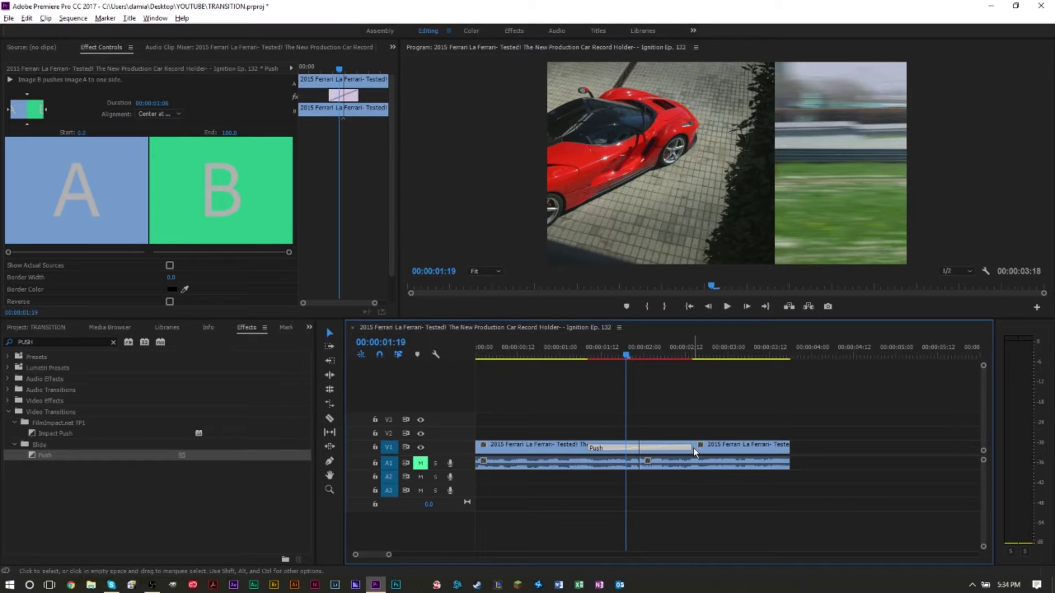
pyautogui.moveTo(688, 448); pyautogui.dragTo(655, 447)
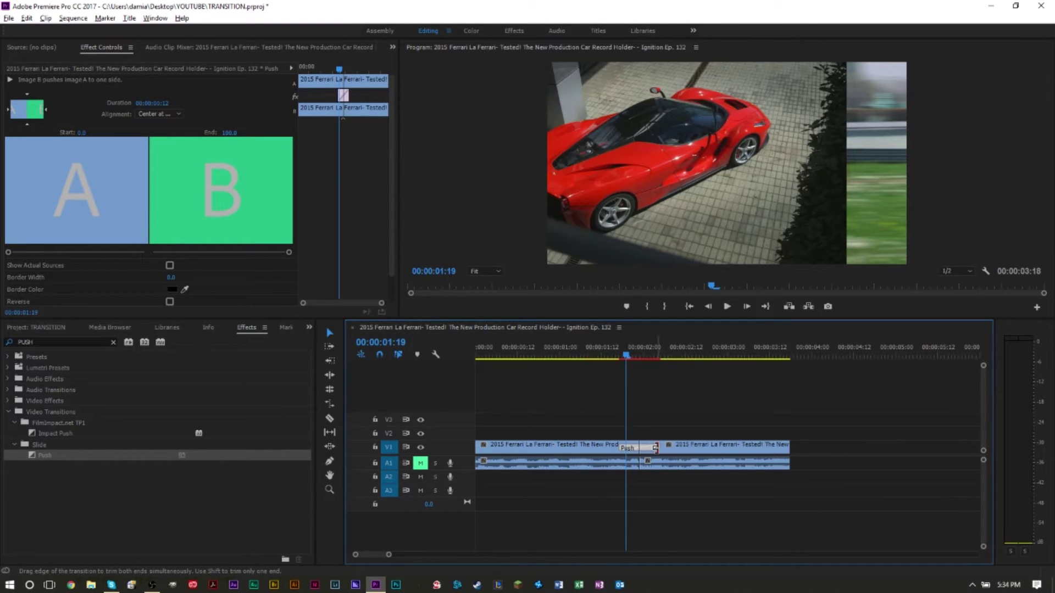
pyautogui.press('space')
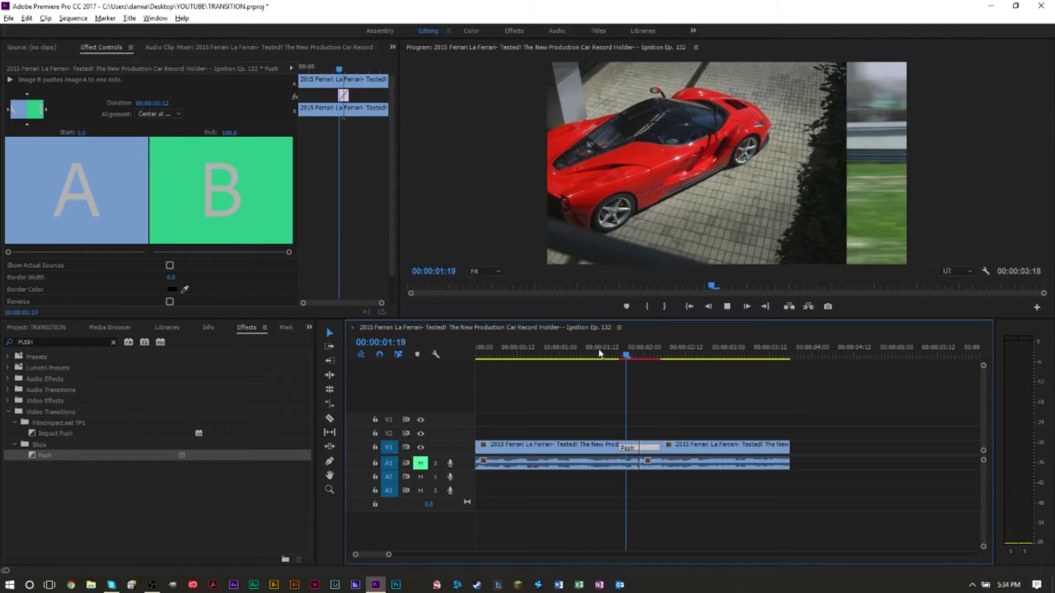
pyautogui.press('space')
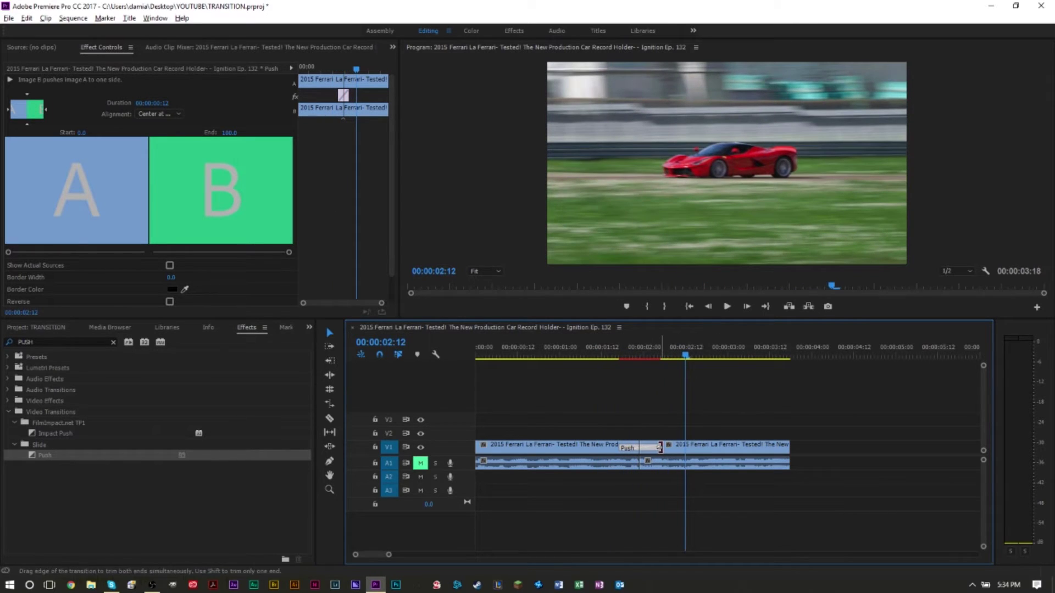
pyautogui.moveTo(659, 448); pyautogui.dragTo(654, 447)
pyautogui.click(613, 346)
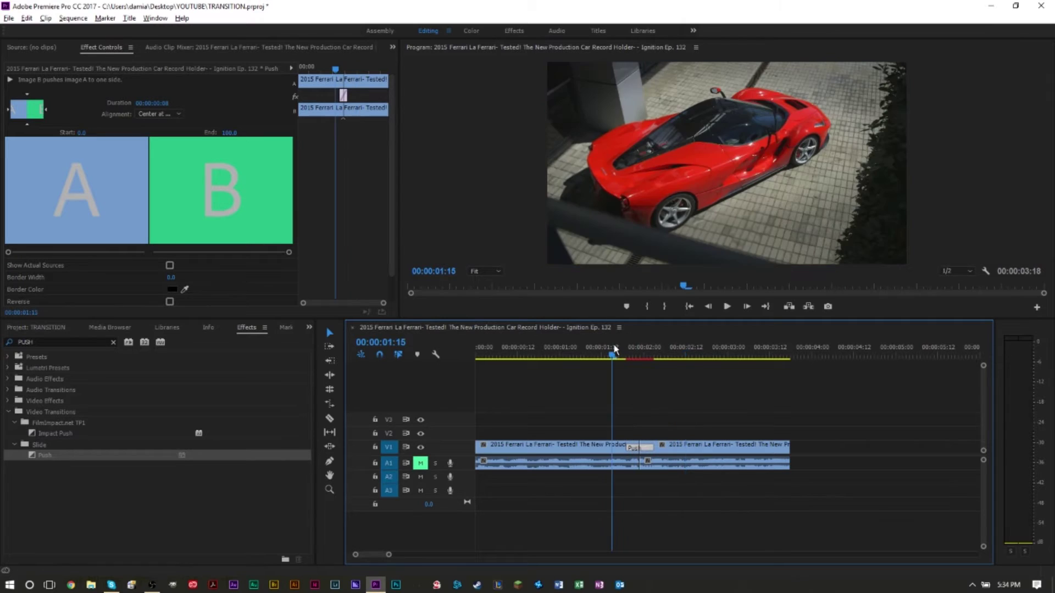
pyautogui.press('space')
pyautogui.press('space')
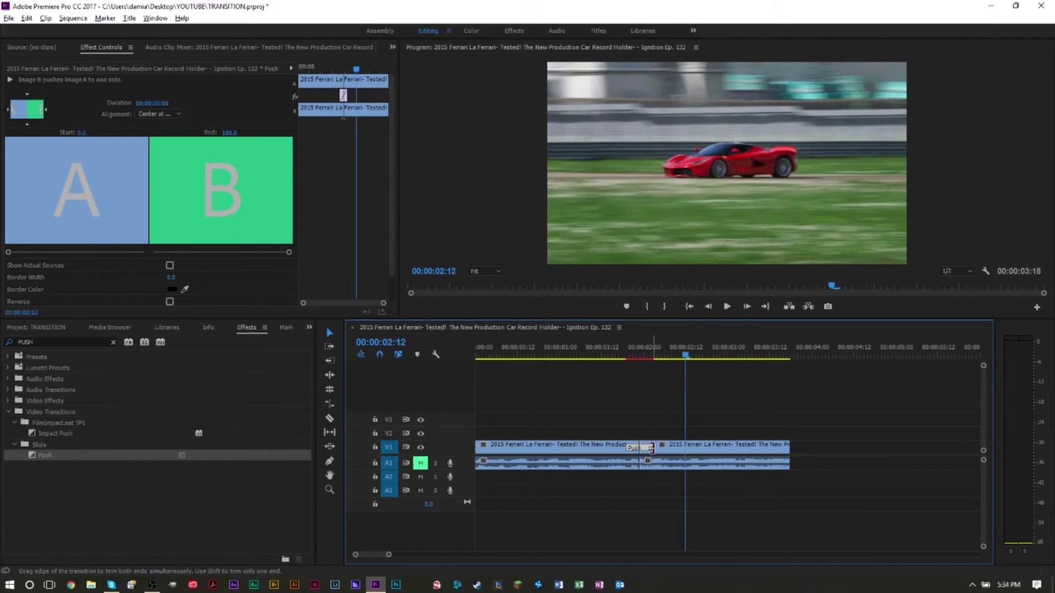
pyautogui.moveTo(654, 448); pyautogui.dragTo(663, 447)
pyautogui.click(581, 346)
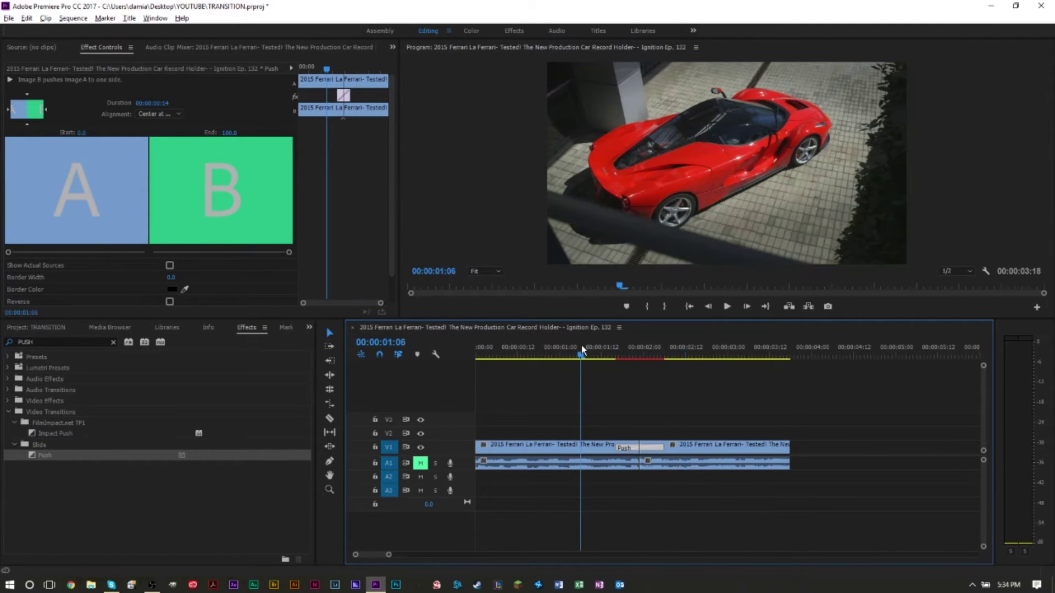
pyautogui.press('space')
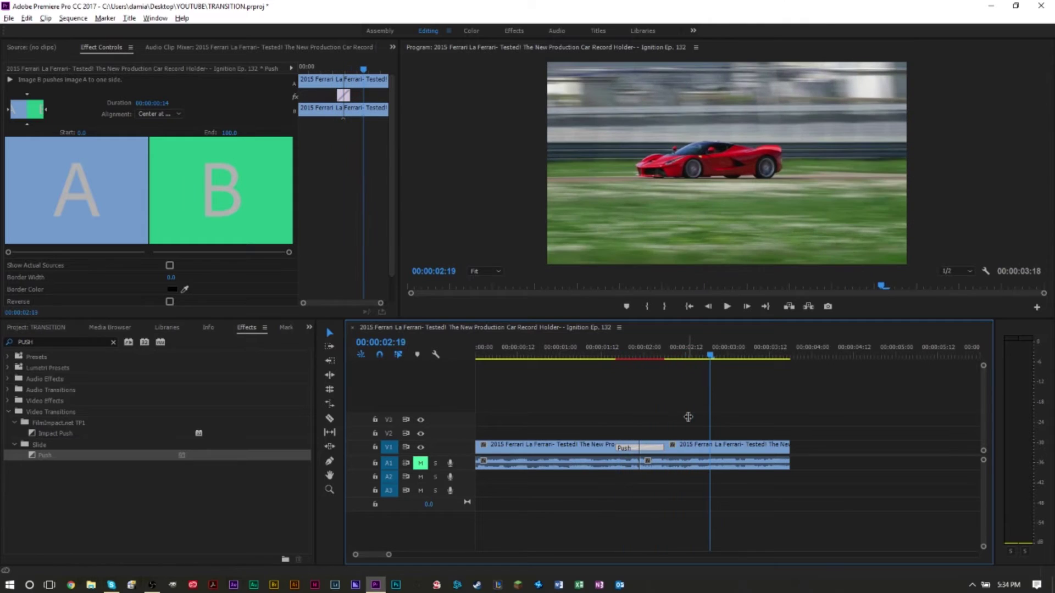
pyautogui.press('space')
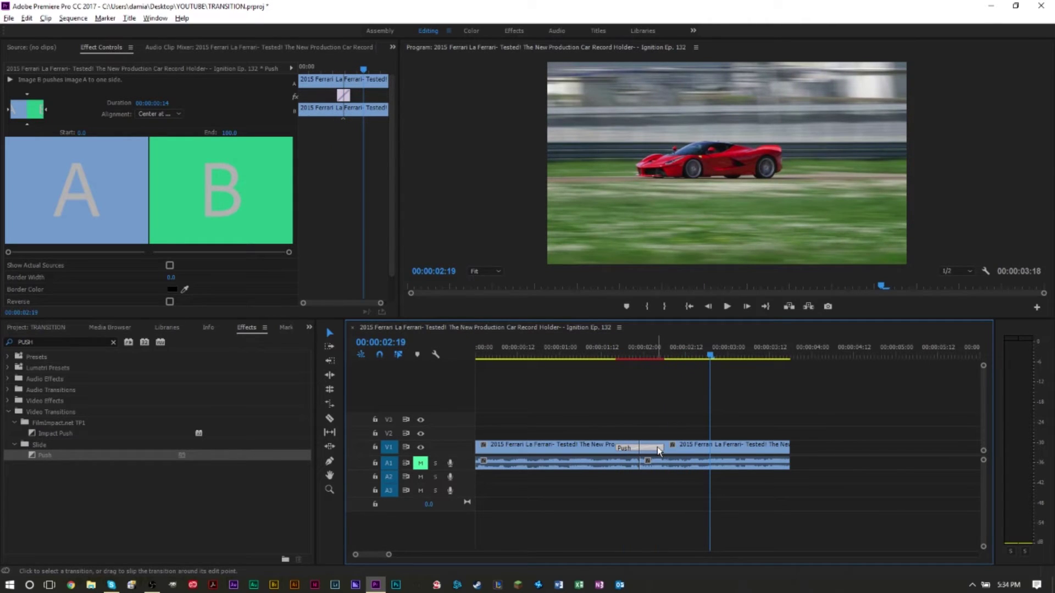
# Set the Push transition duration to 00:00:00:10
pyautogui.doubleClick(657, 446)
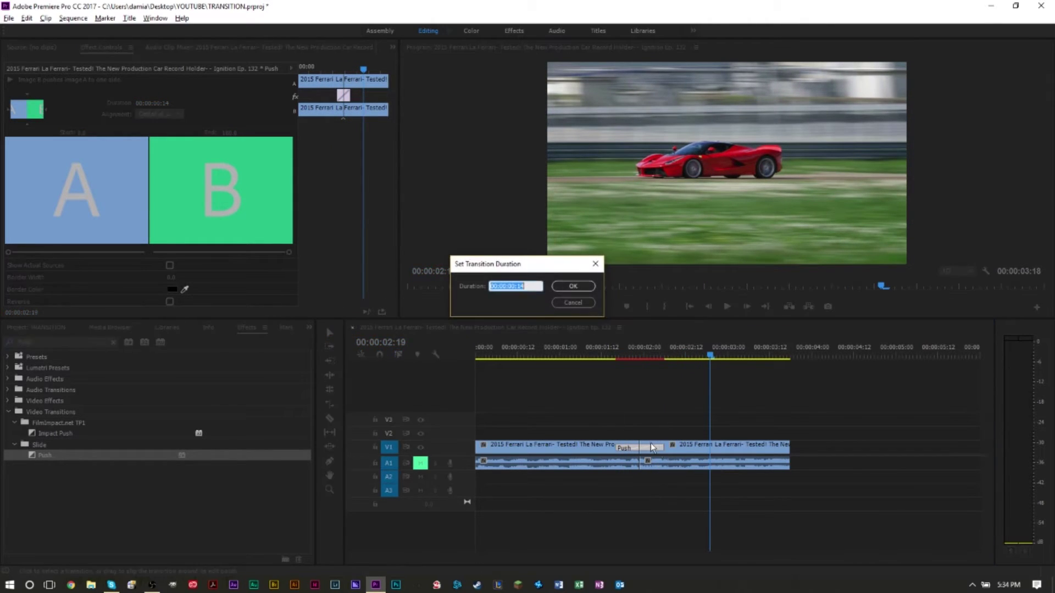
pyautogui.click(530, 286)
pyautogui.write('10')
pyautogui.press('Return')
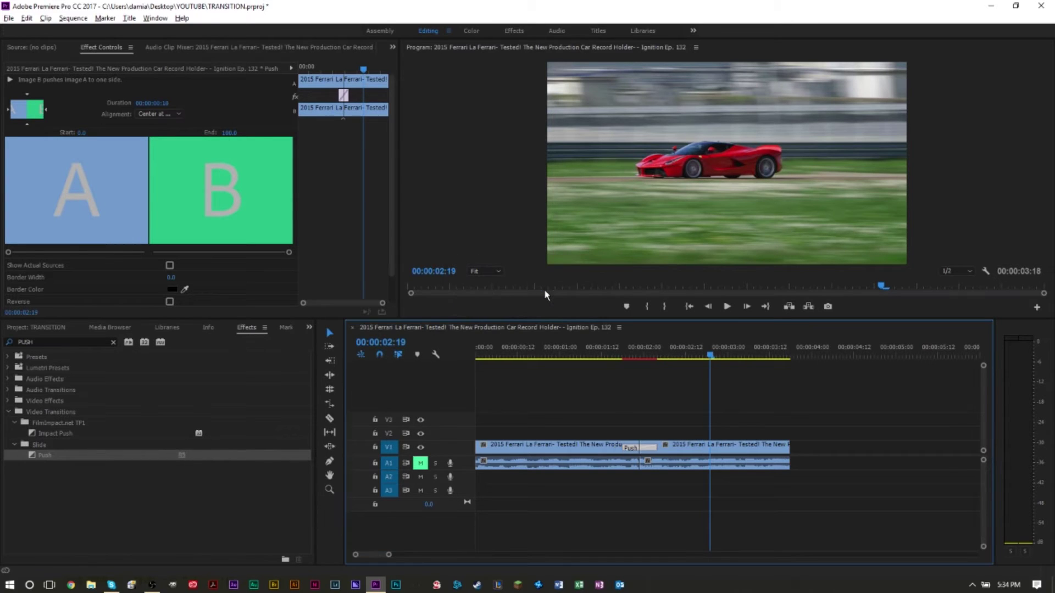
# Play and scrub through the 10-frame push up to 00:00:02:00
pyautogui.click(605, 354)
pyautogui.press('space')
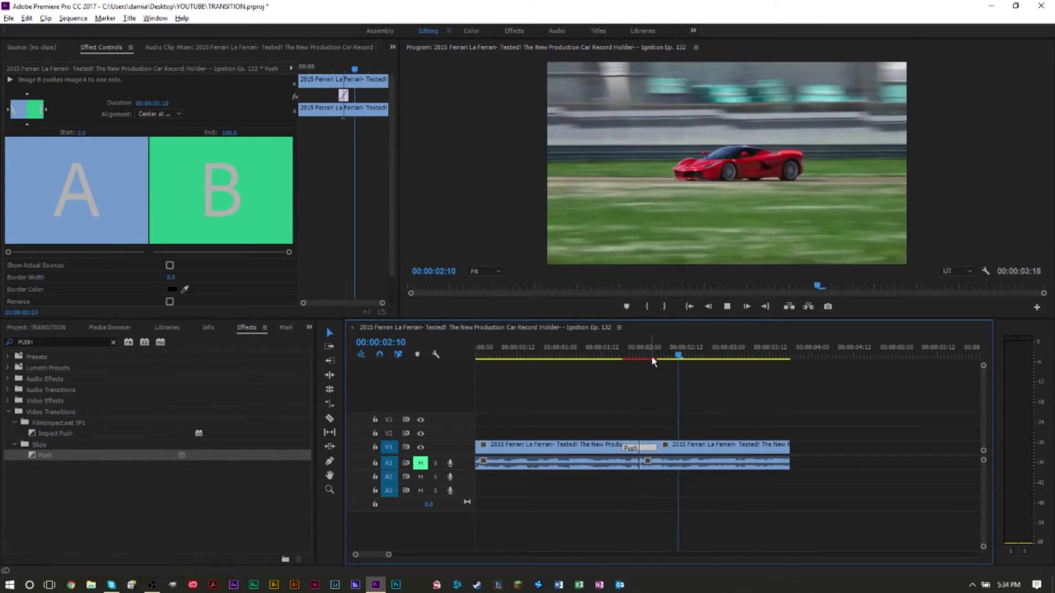
pyautogui.press('space')
pyautogui.moveTo(623, 353); pyautogui.dragTo(644, 358)
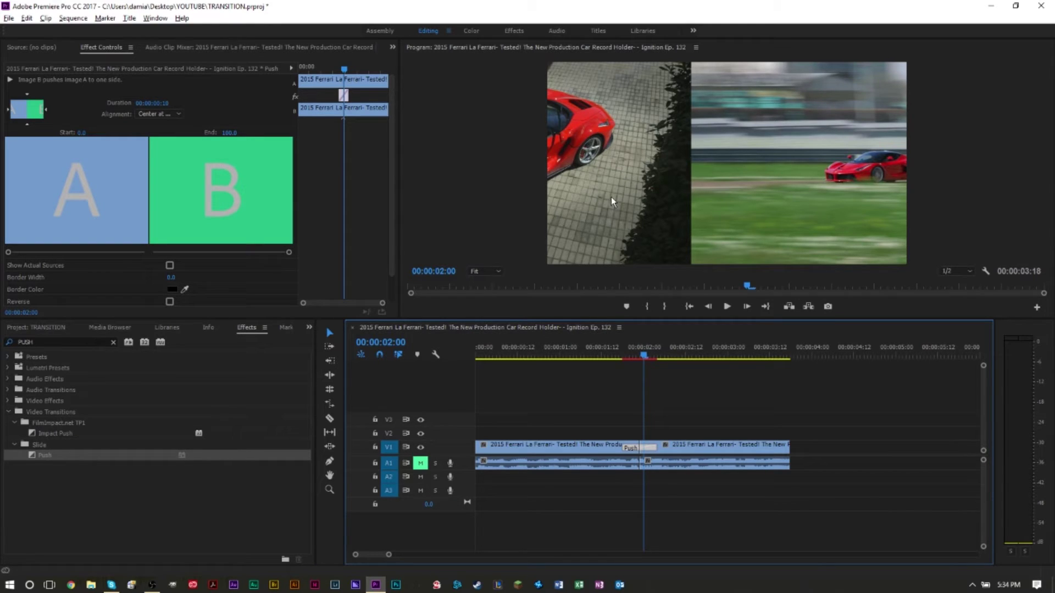
pyautogui.click(47, 328)
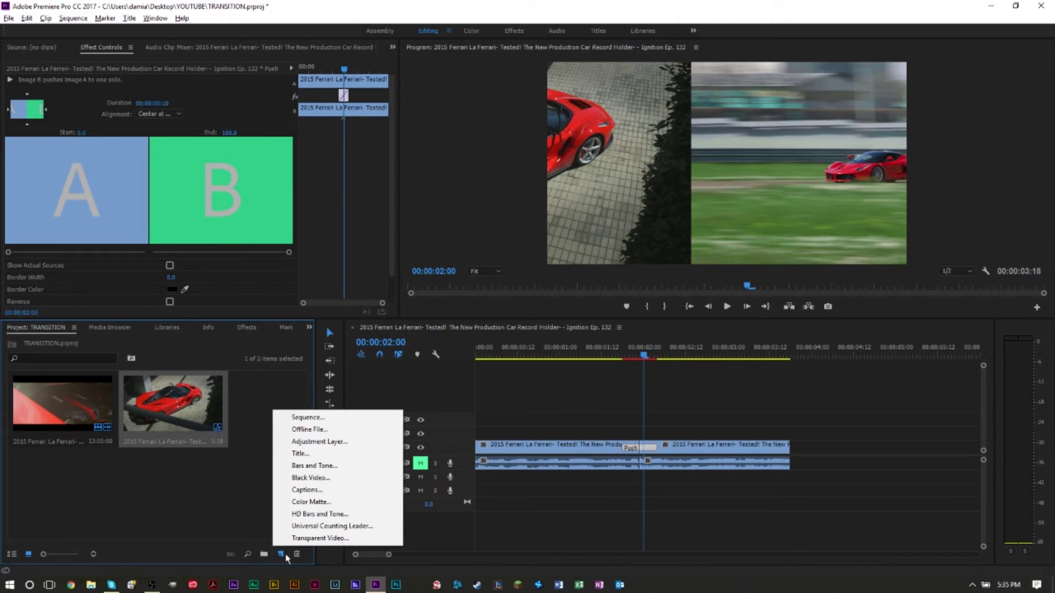
# Create an Adjustment Layer with default settings and place it on V2 above the clips
pyautogui.click(336, 442)
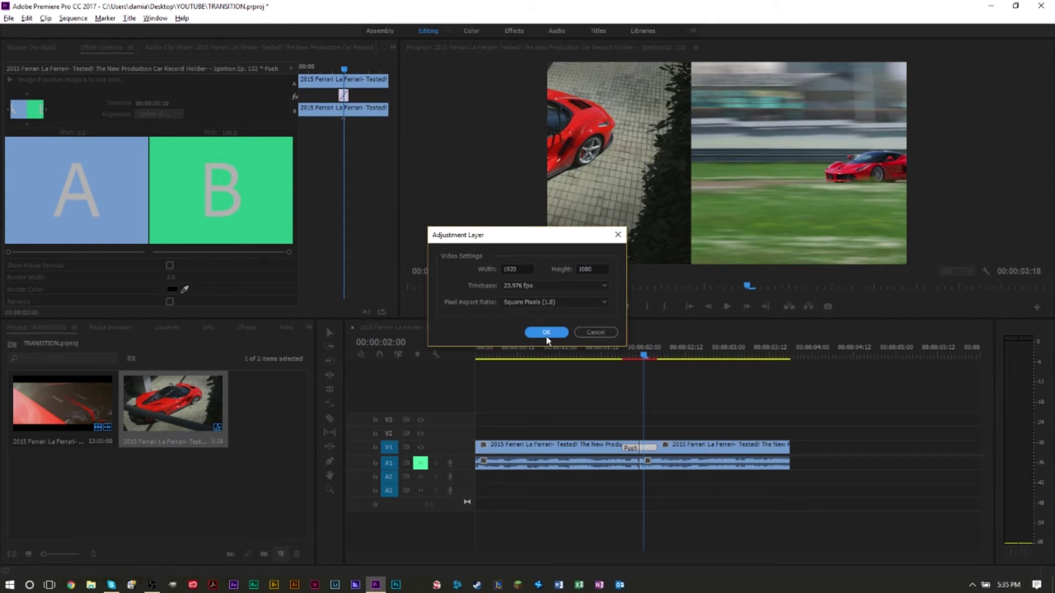
pyautogui.click(546, 333)
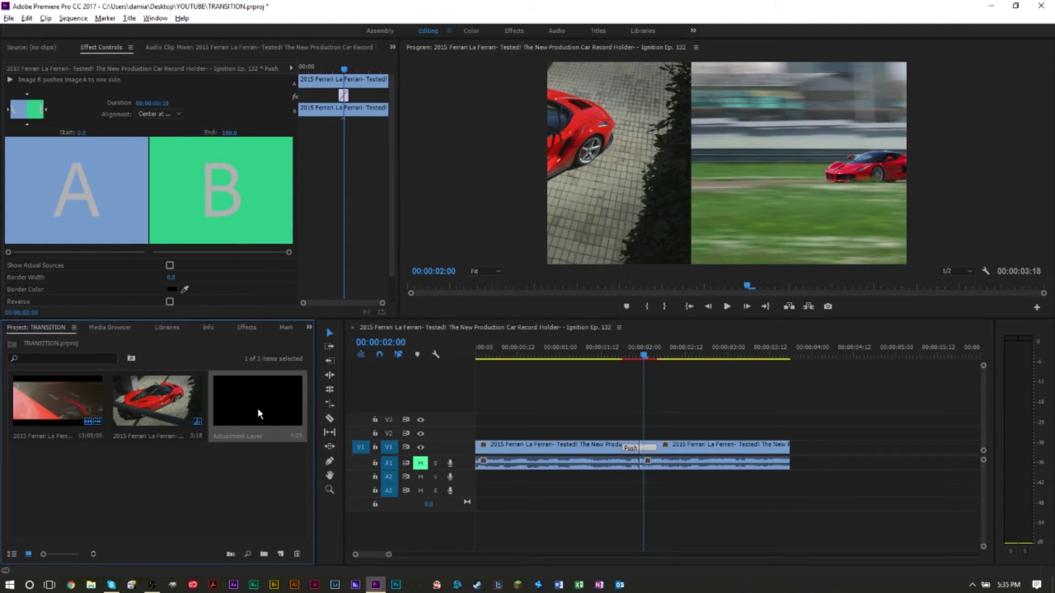
pyautogui.moveTo(257, 408); pyautogui.dragTo(596, 434)
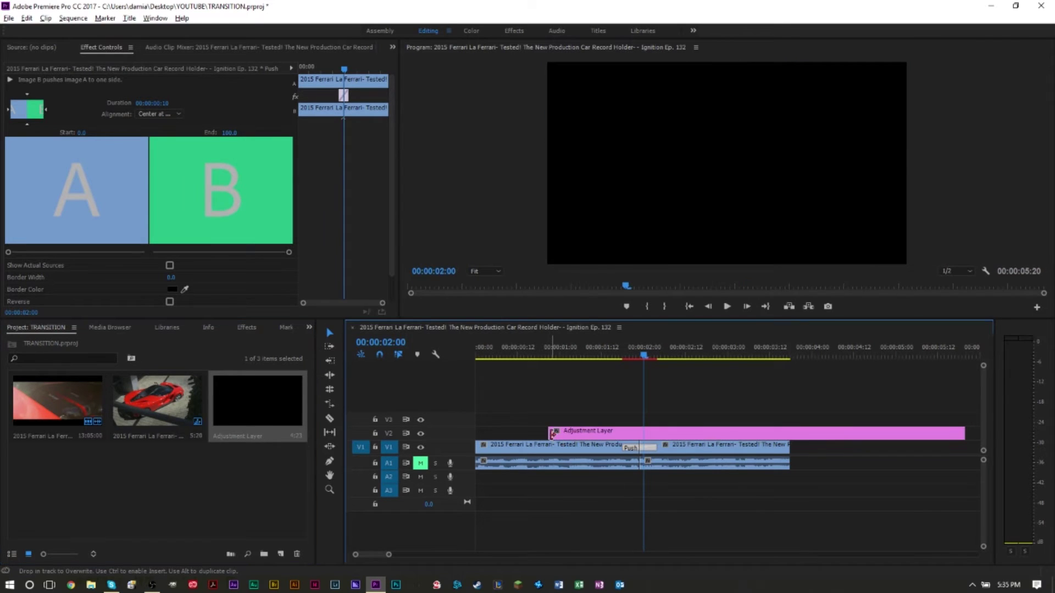
# Trim the adjustment layer's start and end to span only the Push transition
pyautogui.click(958, 435)
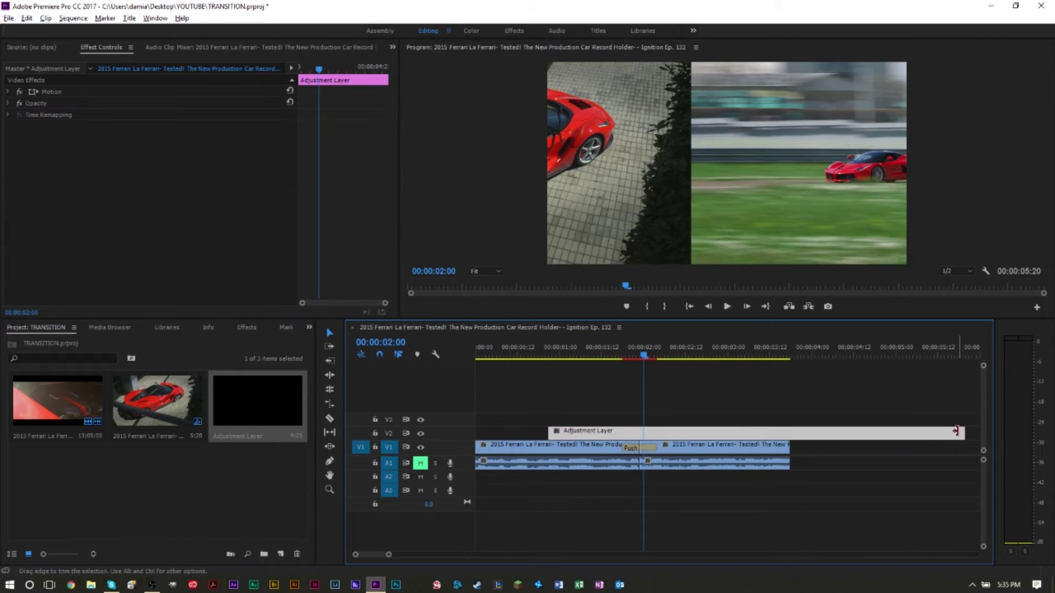
pyautogui.moveTo(914, 432); pyautogui.dragTo(657, 431)
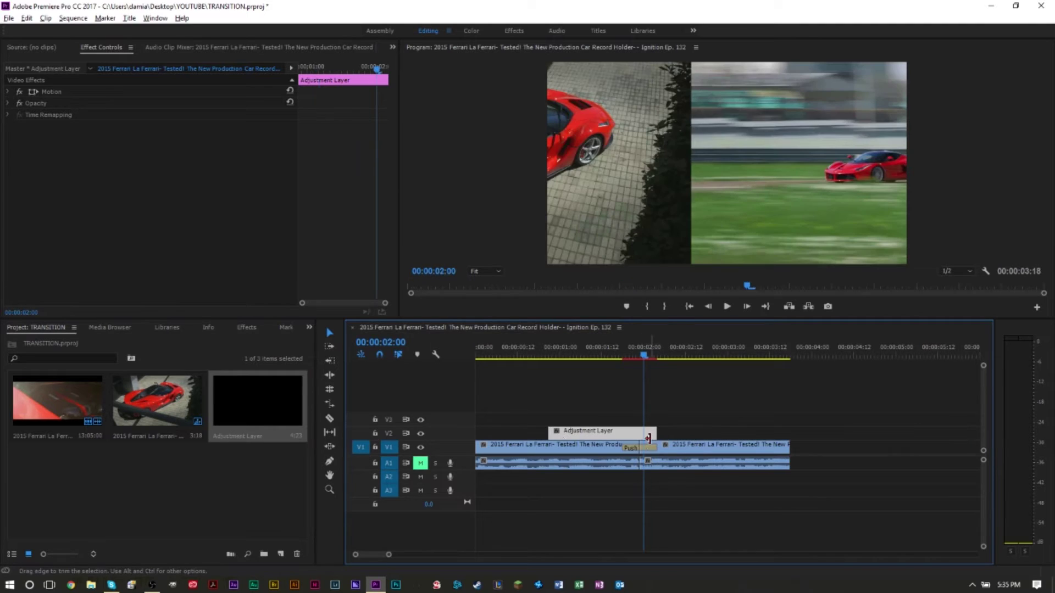
pyautogui.moveTo(555, 435); pyautogui.dragTo(623, 435)
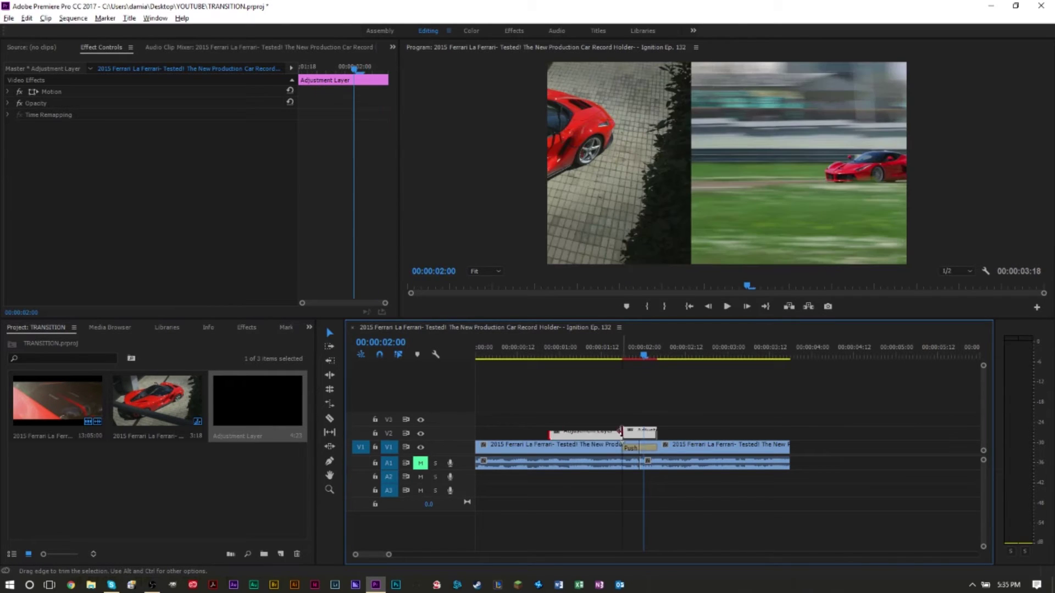
pyautogui.click(639, 424)
pyautogui.scroll(5, 630, 426)
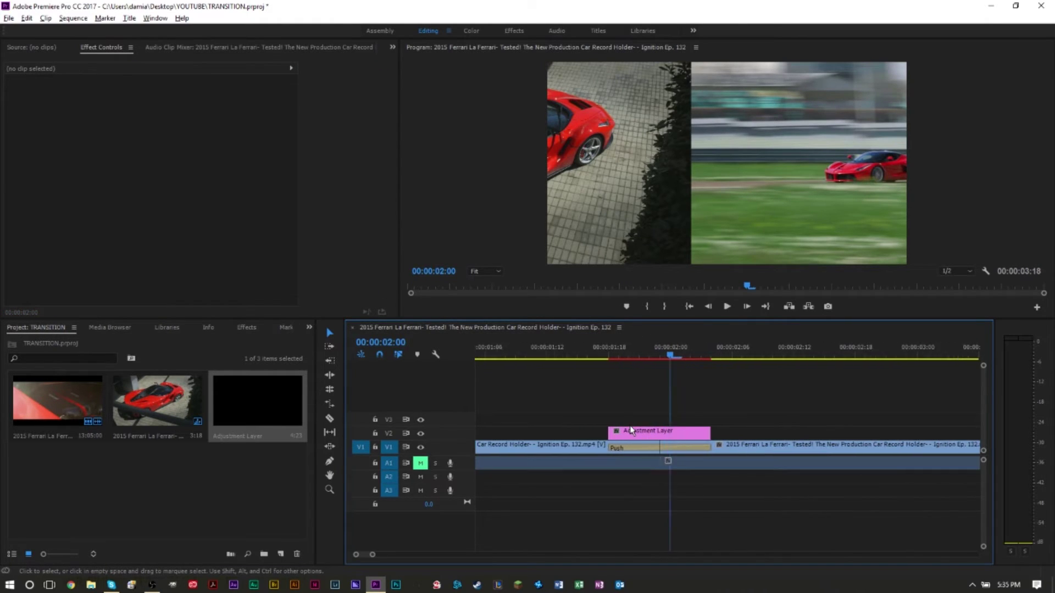
pyautogui.click(712, 447)
pyautogui.click(722, 432)
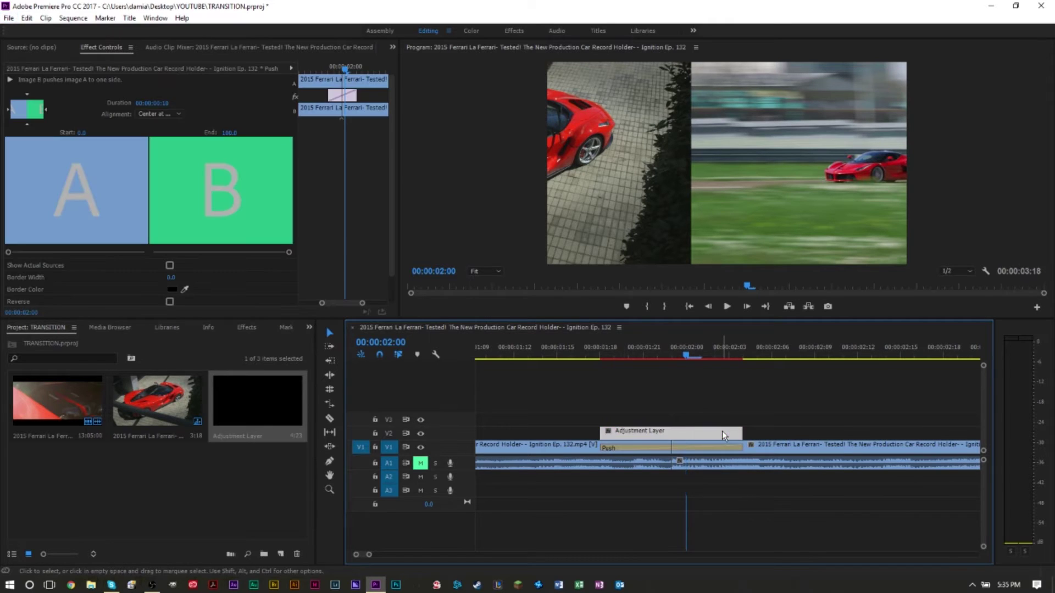
pyautogui.moveTo(735, 432)
pyautogui.mouseDown()
pyautogui.moveTo(780, 432)
pyautogui.moveTo(742, 431)
pyautogui.mouseUp()
pyautogui.click(815, 408)
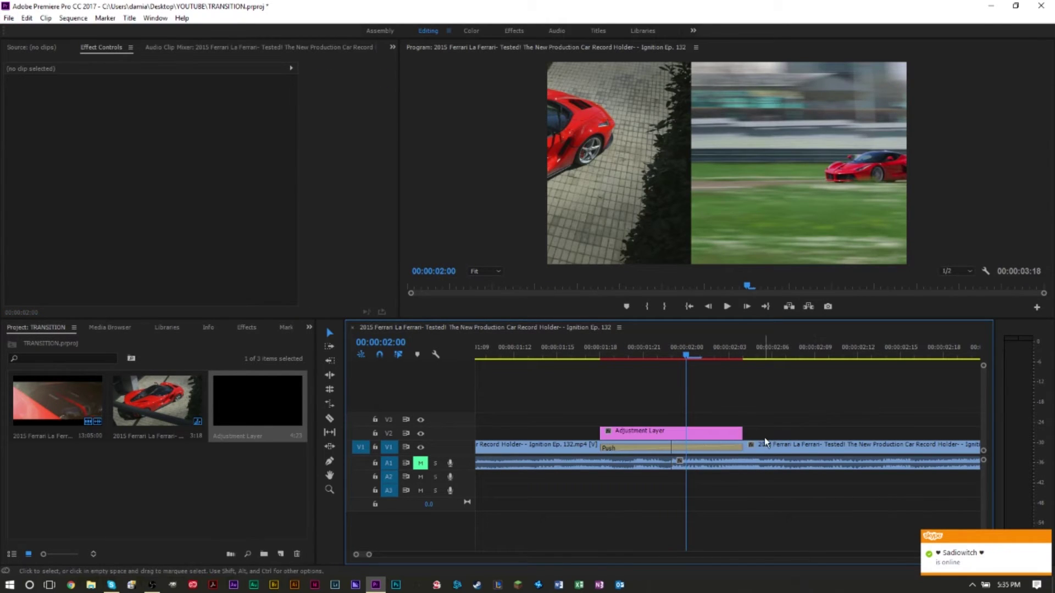
pyautogui.click(659, 433)
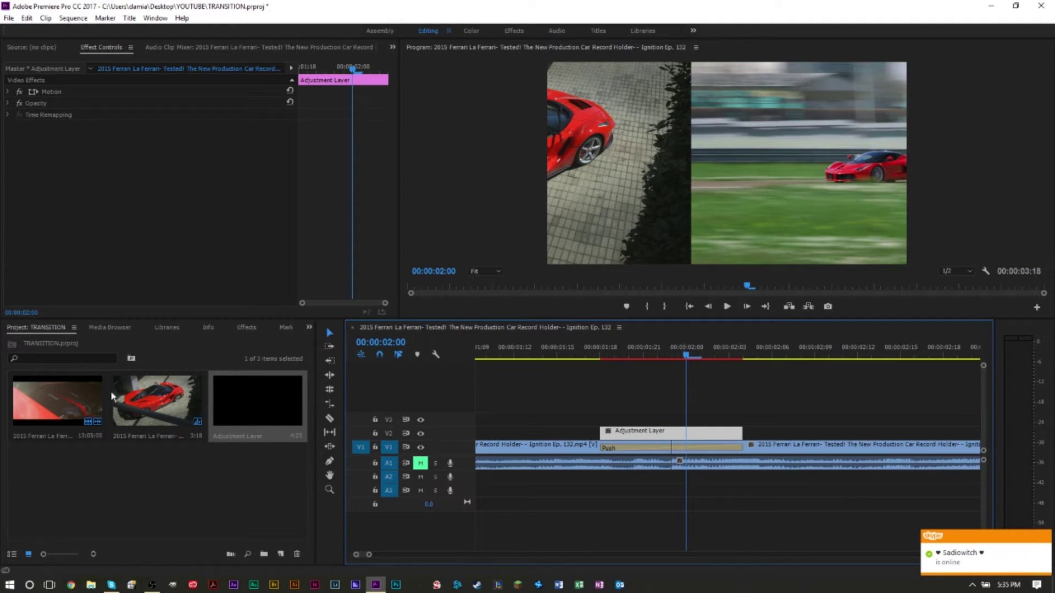
# Search effects for 'DIRECTIO' and apply Directional Blur to the adjustment layer
pyautogui.click(245, 328)
pyautogui.doubleClick(87, 341)
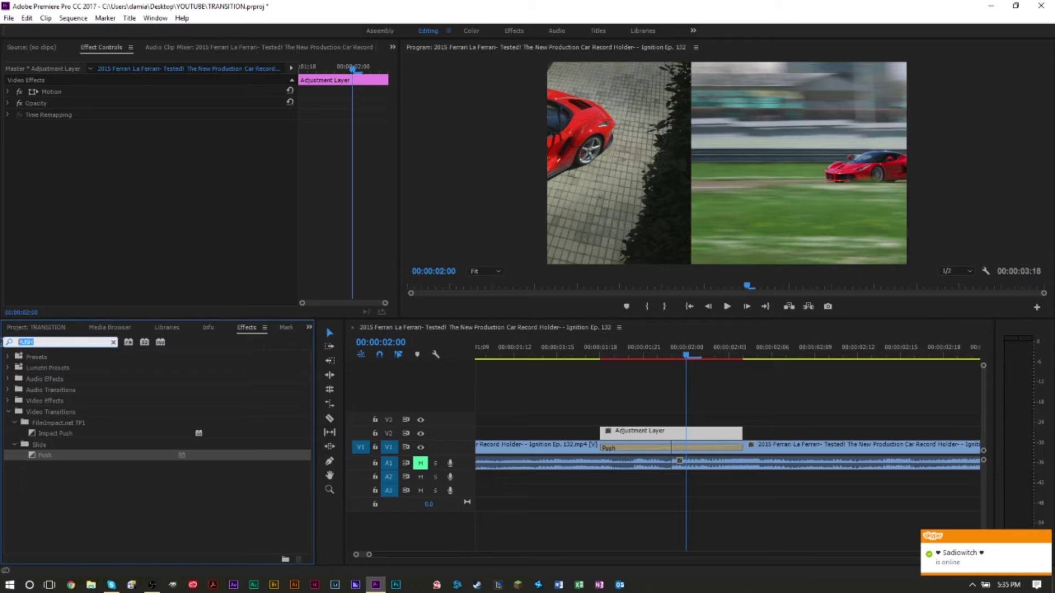
pyautogui.write('DIRECTION')
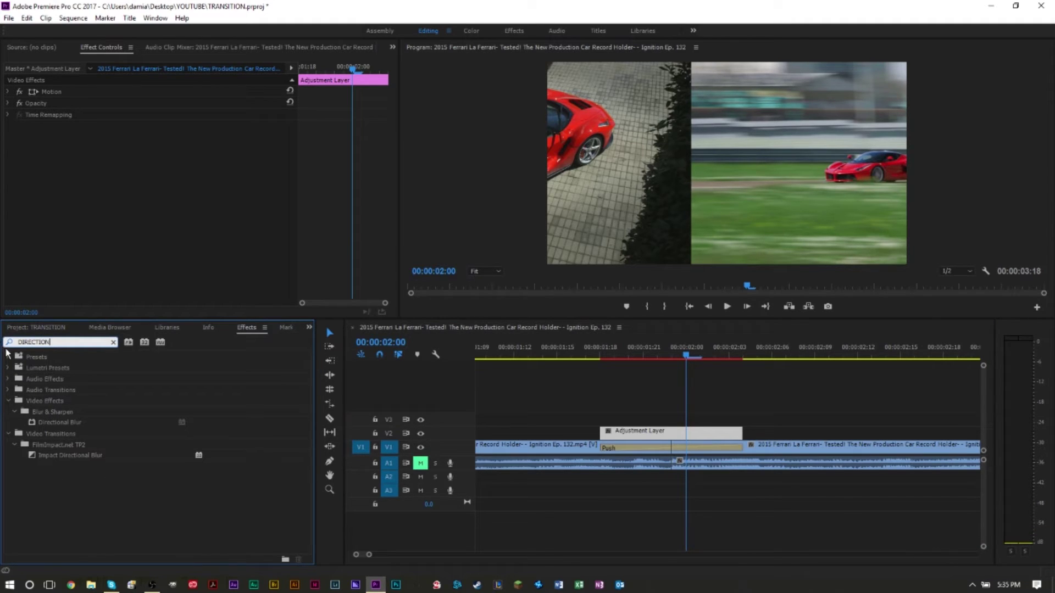
pyautogui.click(63, 422)
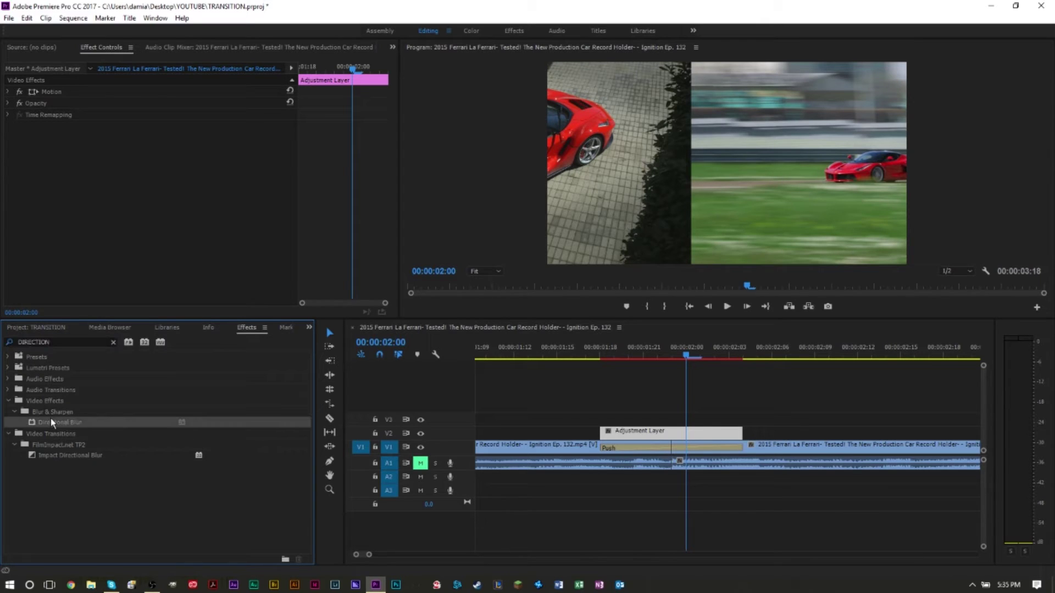
pyautogui.moveTo(59, 427); pyautogui.dragTo(653, 431)
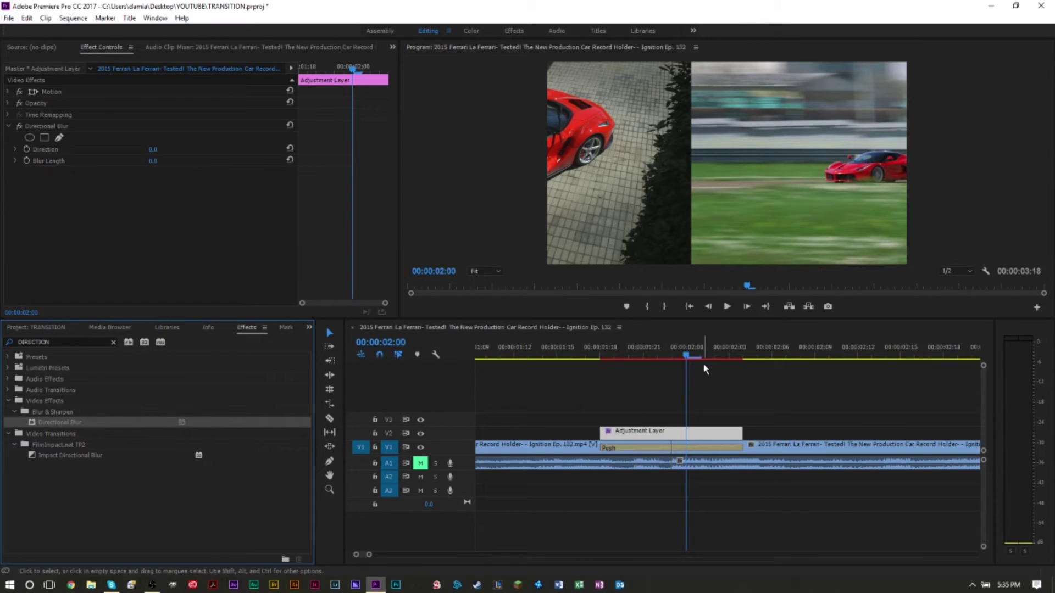
# Scrub the frames around the cut, then return the playhead to the edit point
pyautogui.click(679, 355)
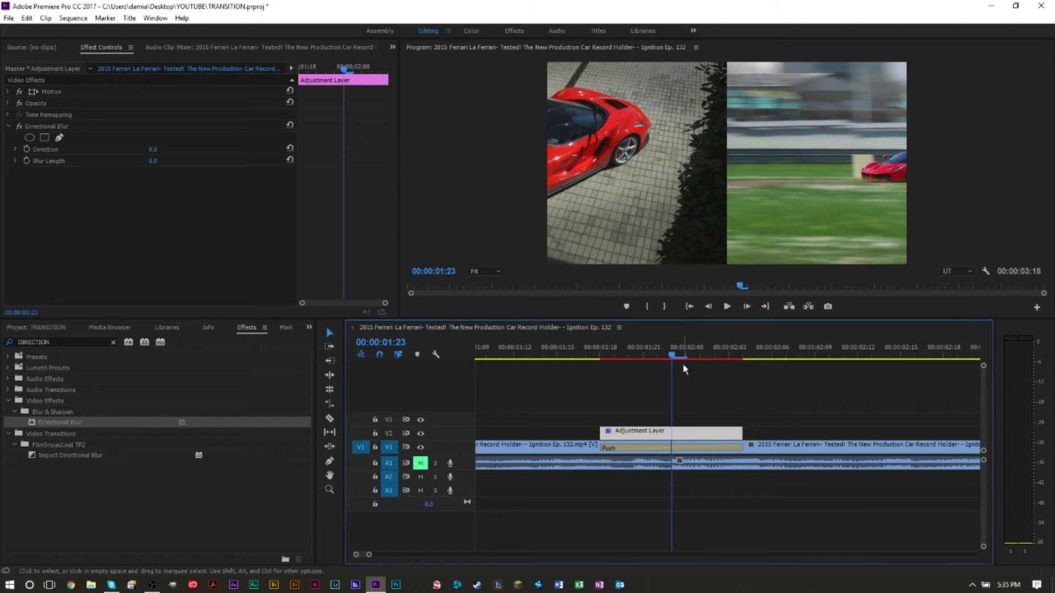
pyautogui.moveTo(678, 358)
pyautogui.mouseDown()
pyautogui.moveTo(654, 357)
pyautogui.moveTo(667, 358)
pyautogui.mouseUp()
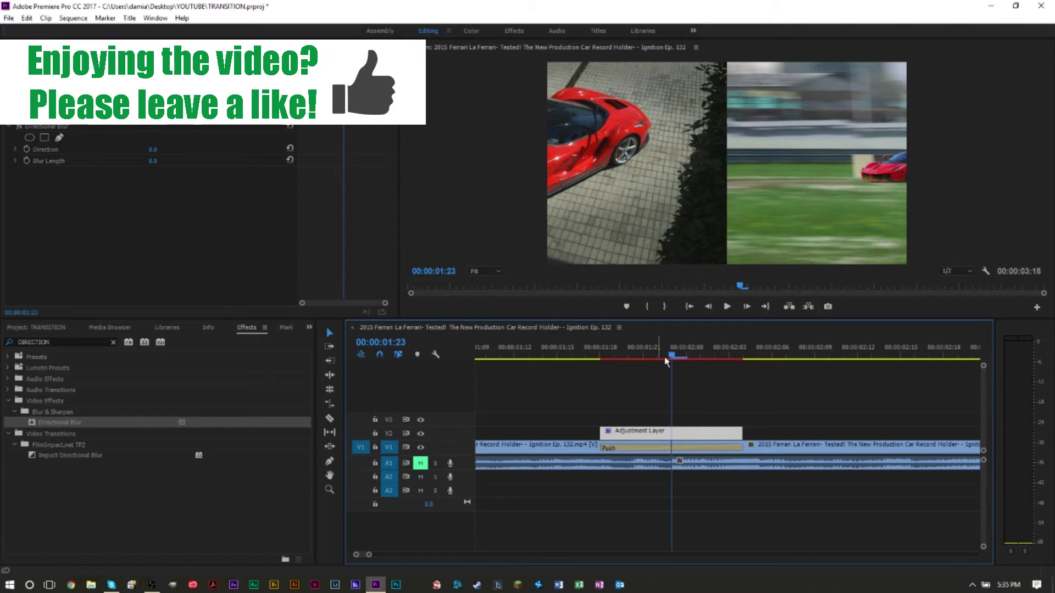
pyautogui.moveTo(670, 359)
pyautogui.mouseDown()
pyautogui.moveTo(711, 357)
pyautogui.moveTo(686, 358)
pyautogui.mouseUp()
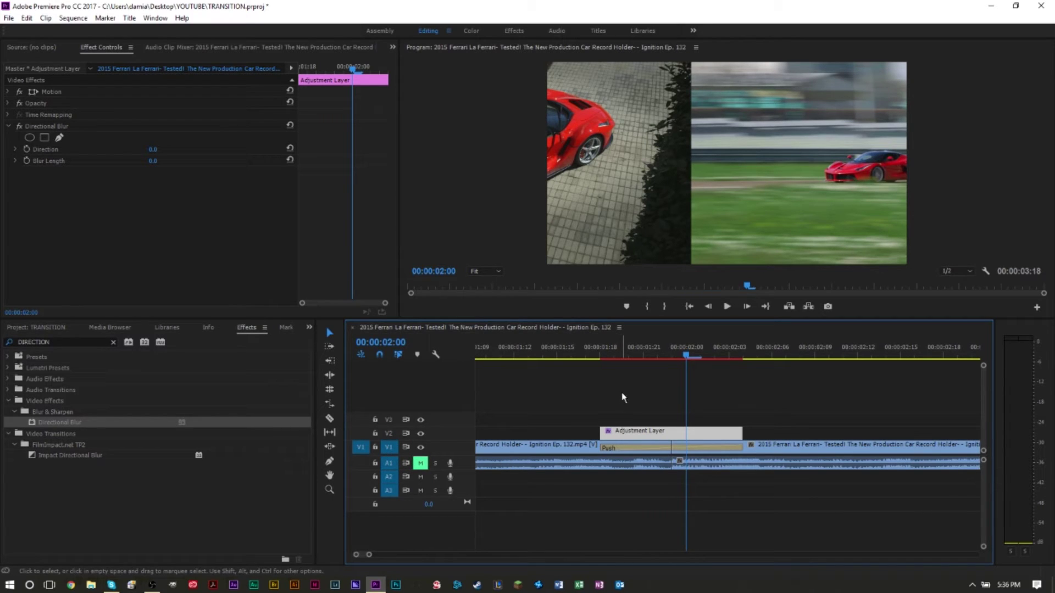
pyautogui.press('Home')
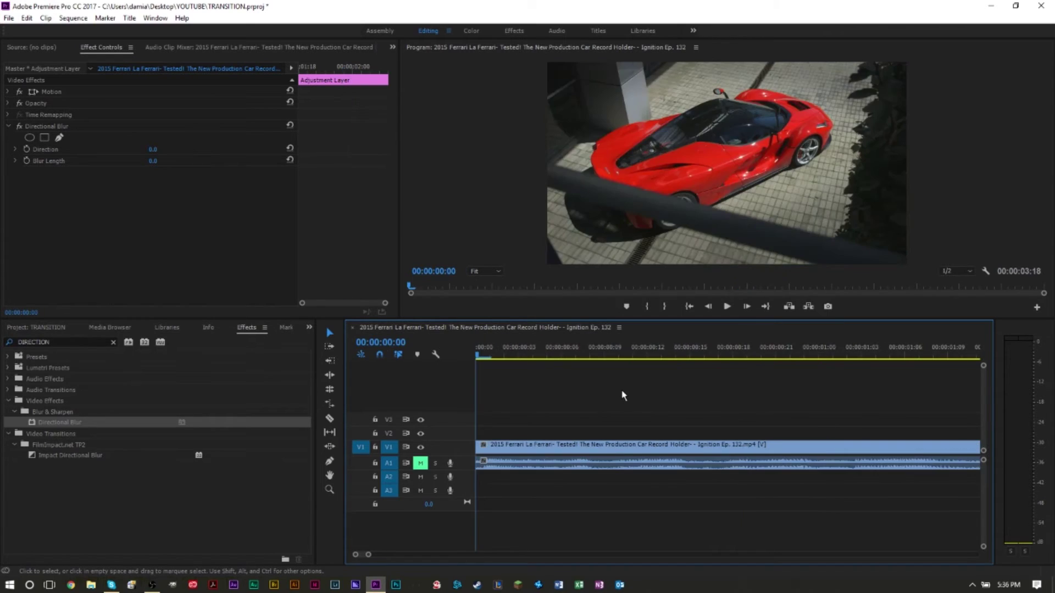
pyautogui.press('Down')
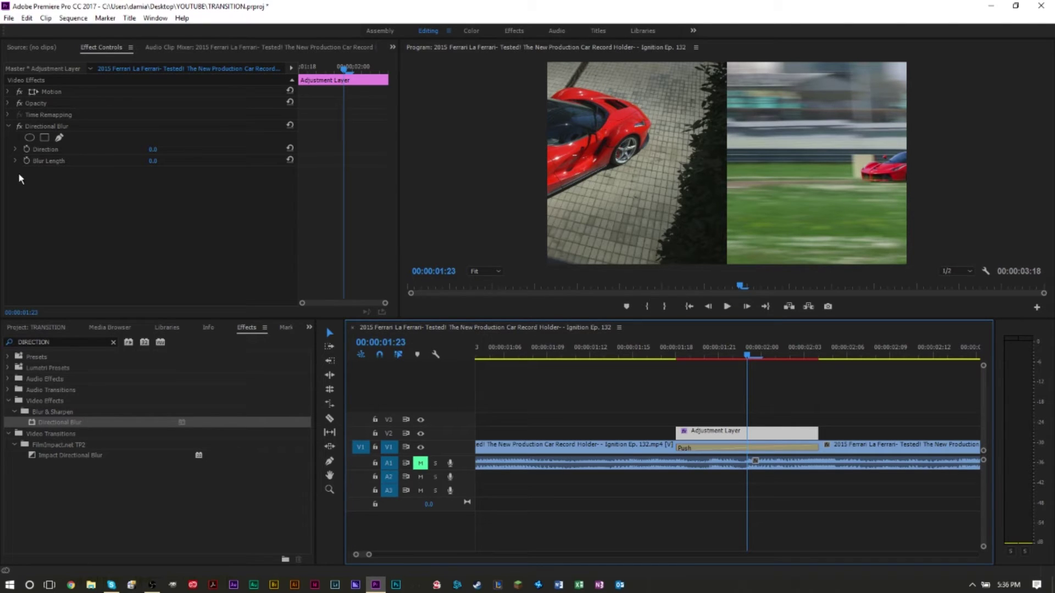
# Try Directional Blur lengths of 25, 40 and 75, and set Direction to 90°
pyautogui.click(153, 160)
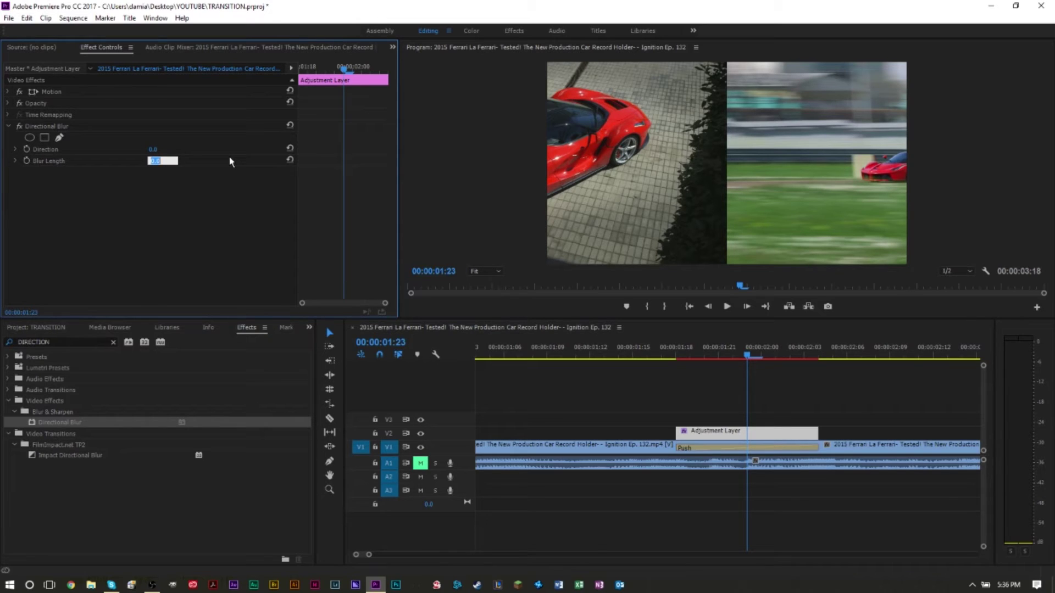
pyautogui.write('25')
pyautogui.press('Return')
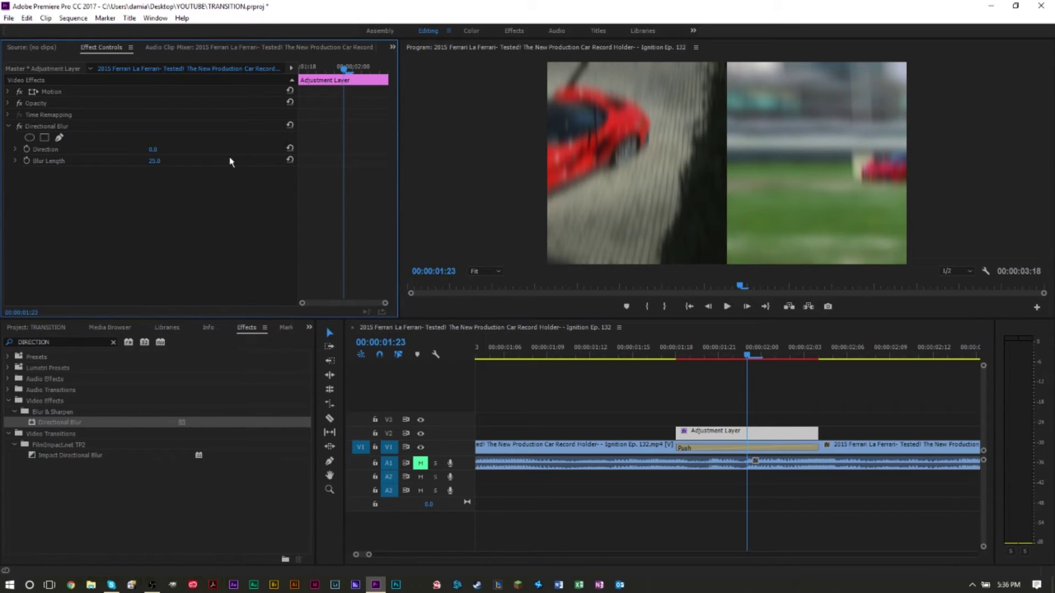
pyautogui.click(163, 160)
pyautogui.write('40')
pyautogui.press('Return')
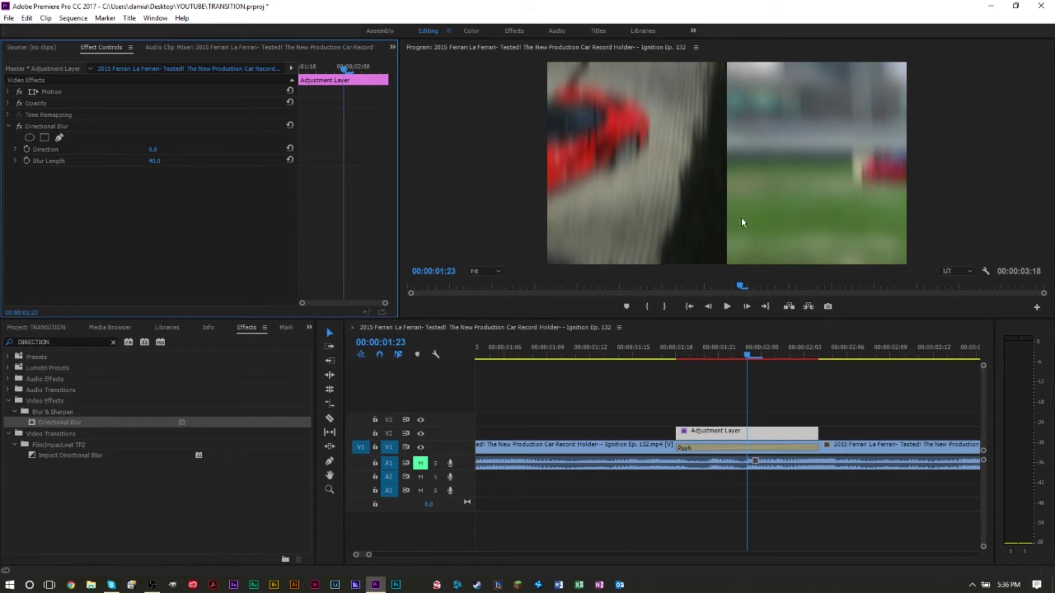
pyautogui.click(156, 161)
pyautogui.write('75')
pyautogui.press('Return')
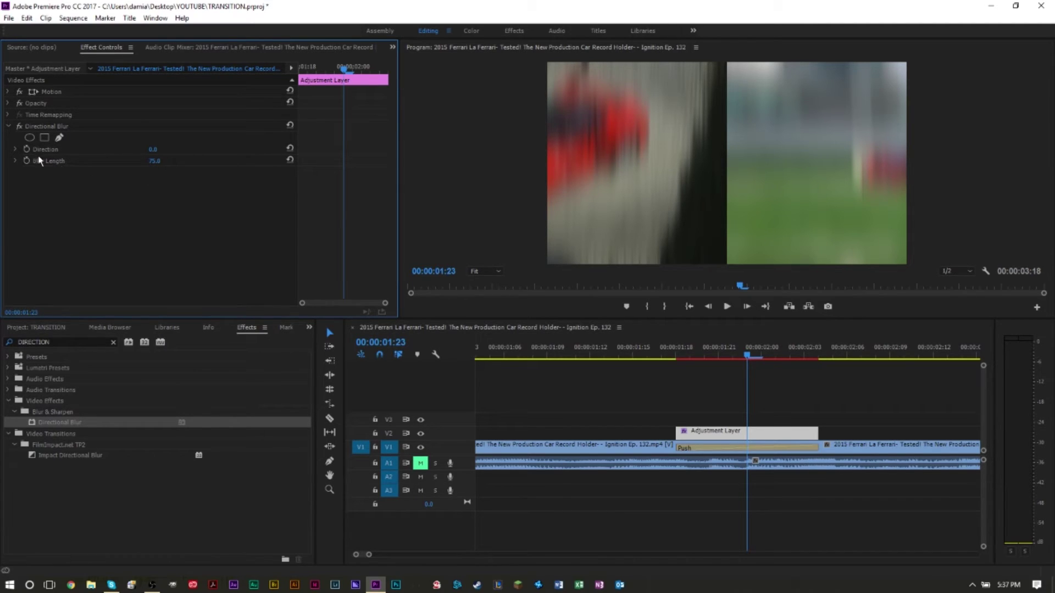
pyautogui.click(153, 149)
pyautogui.write('90')
pyautogui.press('Return')
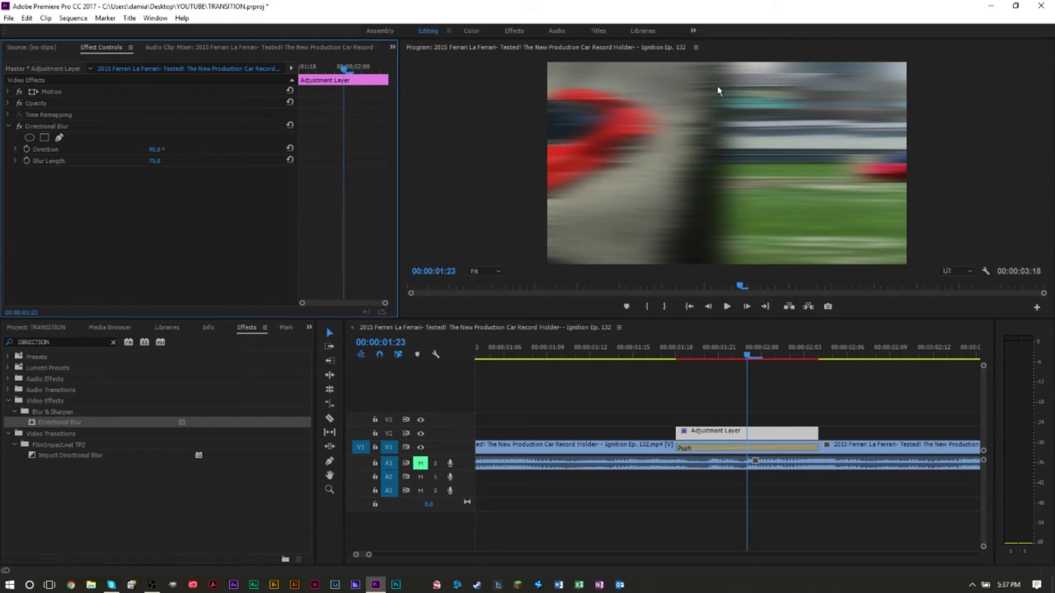
# Adjust Blur Length through 40 and 25, settling on 50
pyautogui.click(156, 161)
pyautogui.write('40')
pyautogui.press('Return')
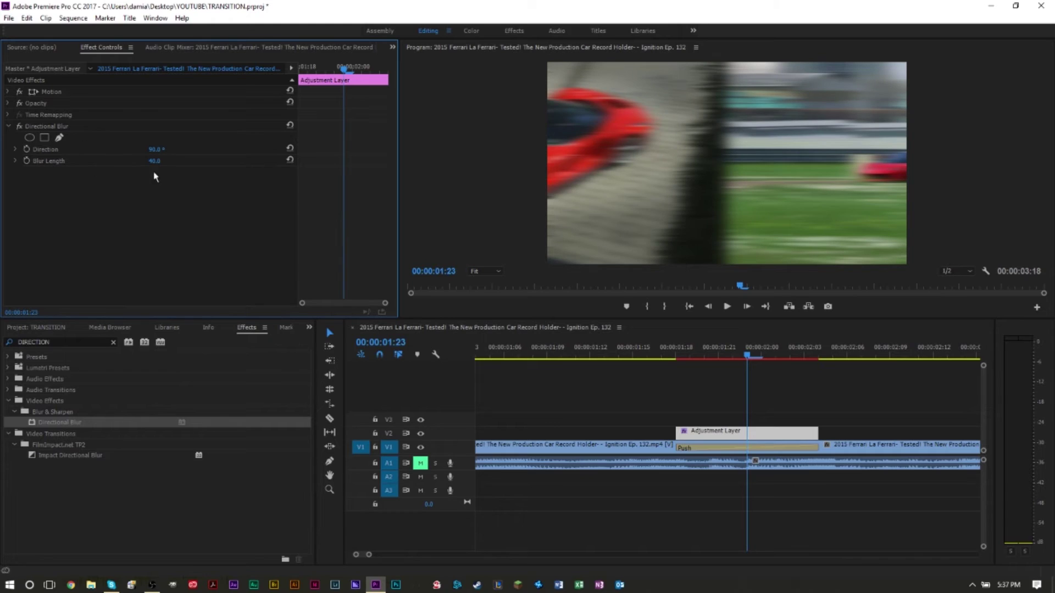
pyautogui.click(161, 160)
pyautogui.write('25')
pyautogui.press('Return')
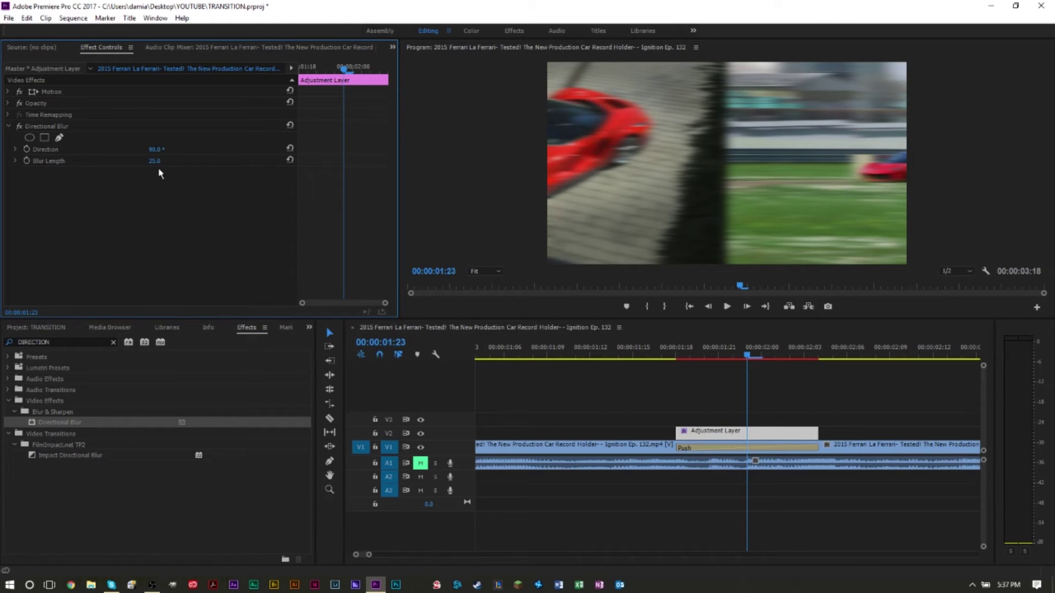
pyautogui.click(155, 161)
pyautogui.write('40')
pyautogui.press('Return')
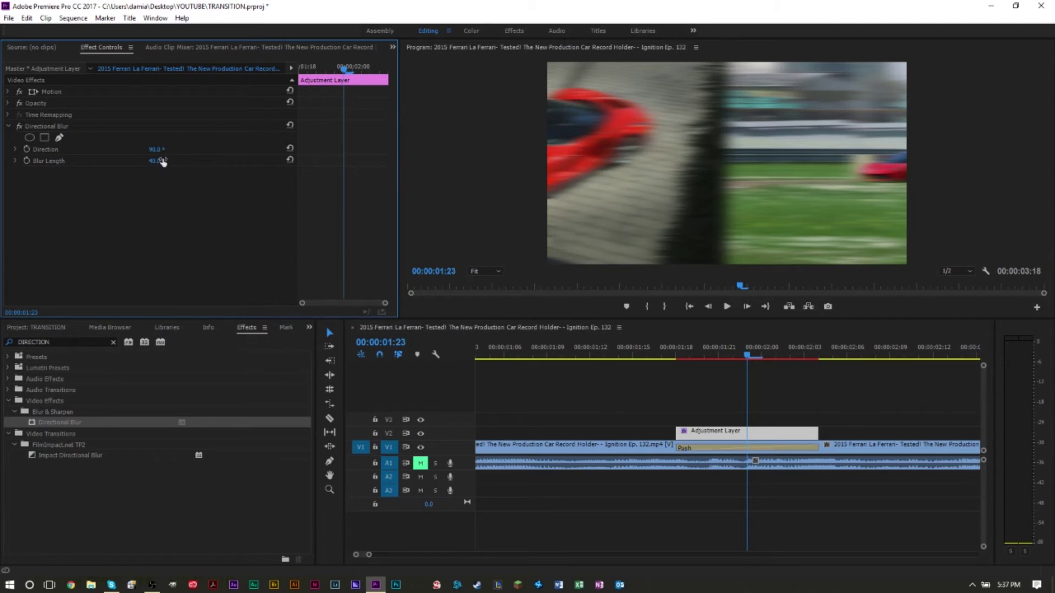
pyautogui.click(155, 160)
pyautogui.write('50')
pyautogui.press('Return')
# Enable Blur Length keyframing and add a 0.0 keyframe at 00:00:01:18, checking around 01:22
pyautogui.click(26, 160)
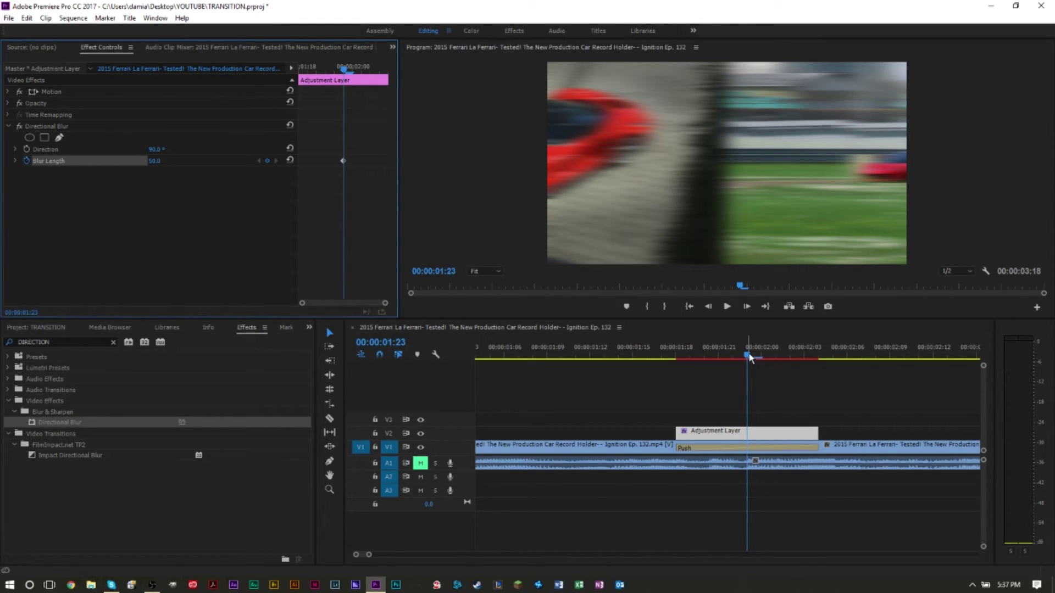
pyautogui.moveTo(749, 357); pyautogui.dragTo(677, 361)
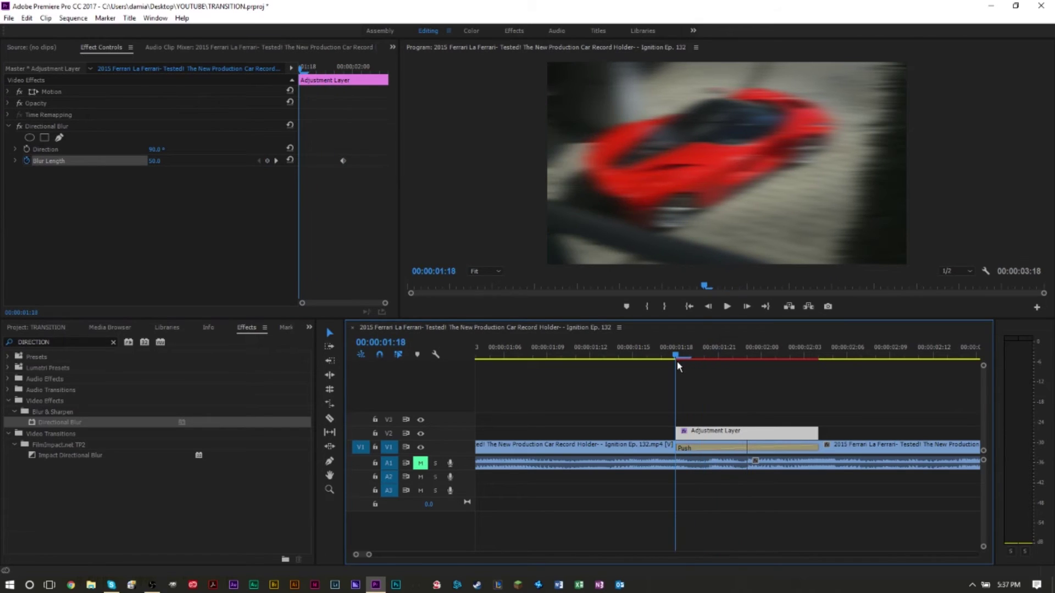
pyautogui.click(388, 433)
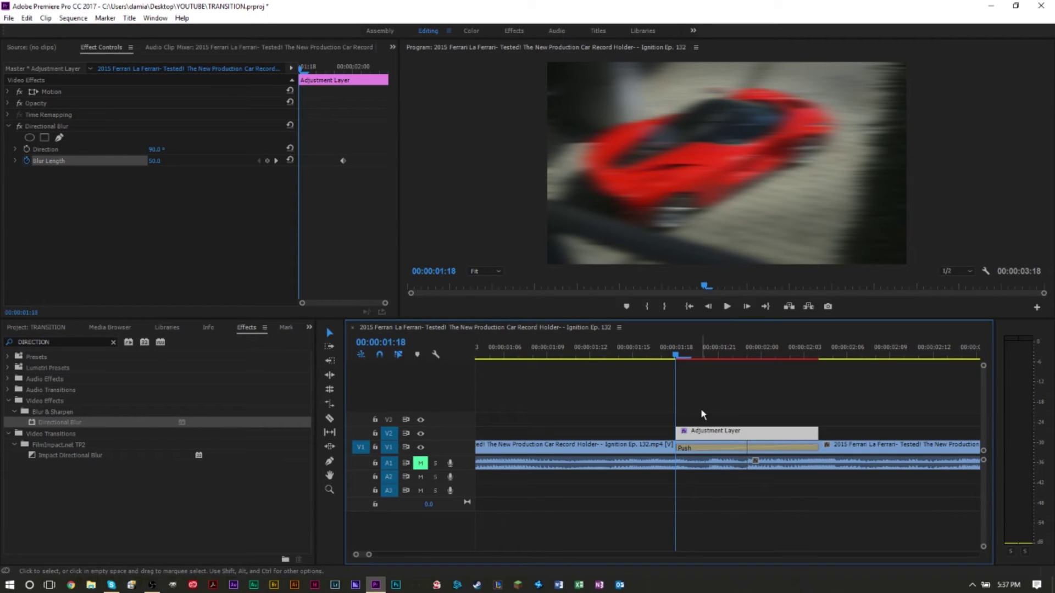
pyautogui.press('Up')
pyautogui.press('Down')
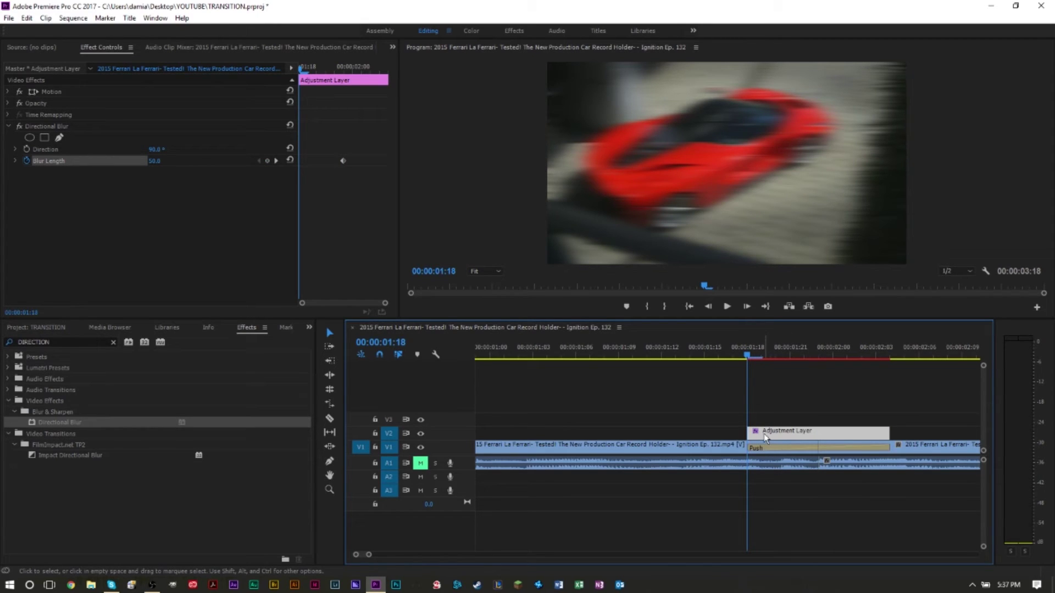
pyautogui.moveTo(159, 163); pyautogui.dragTo(115, 164)
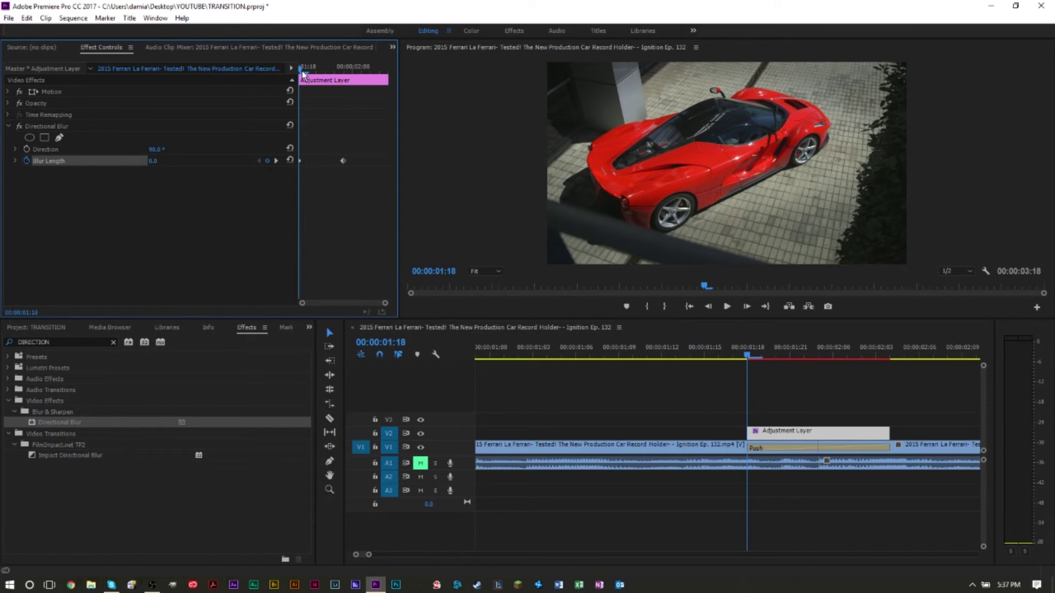
pyautogui.moveTo(306, 73); pyautogui.dragTo(347, 87)
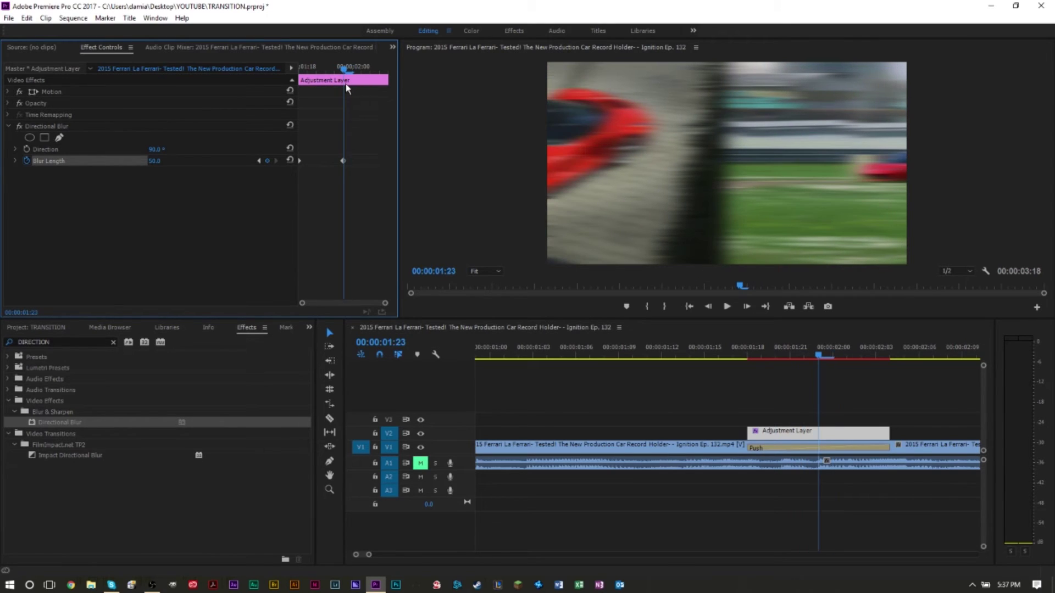
# Add a 0.0 Blur Length keyframe at 00:00:02:04 and scrub back to review the ramp
pyautogui.click(819, 355)
pyautogui.moveTo(819, 354); pyautogui.dragTo(889, 356)
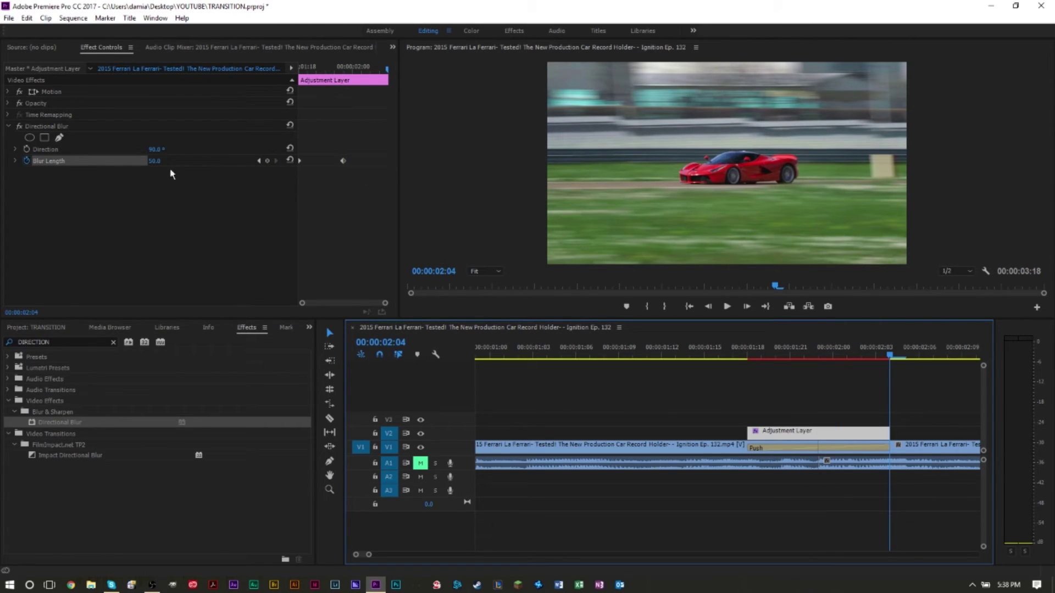
pyautogui.moveTo(160, 165); pyautogui.dragTo(63, 174)
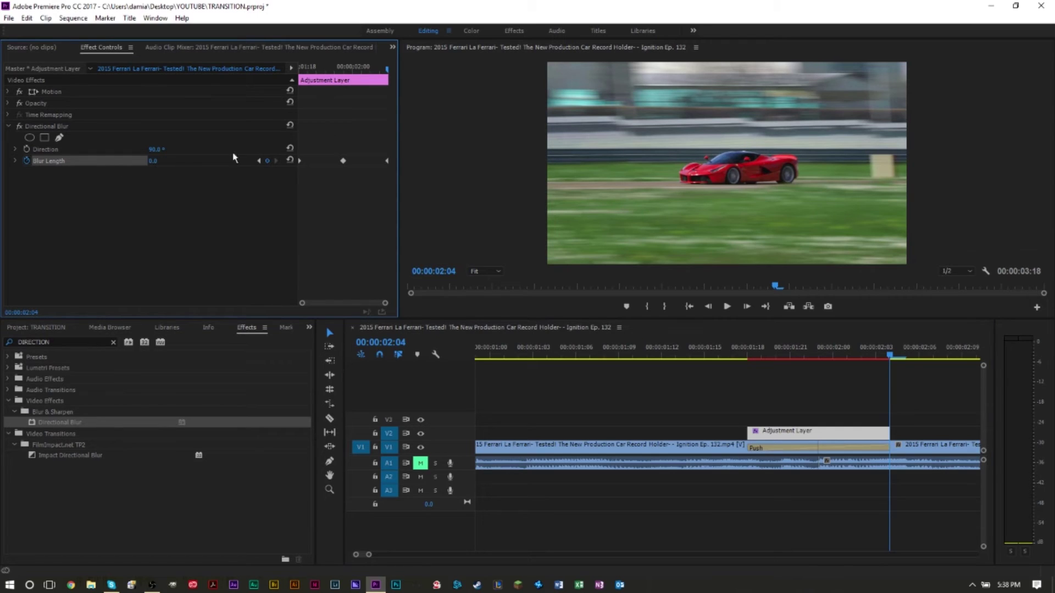
pyautogui.click(327, 67)
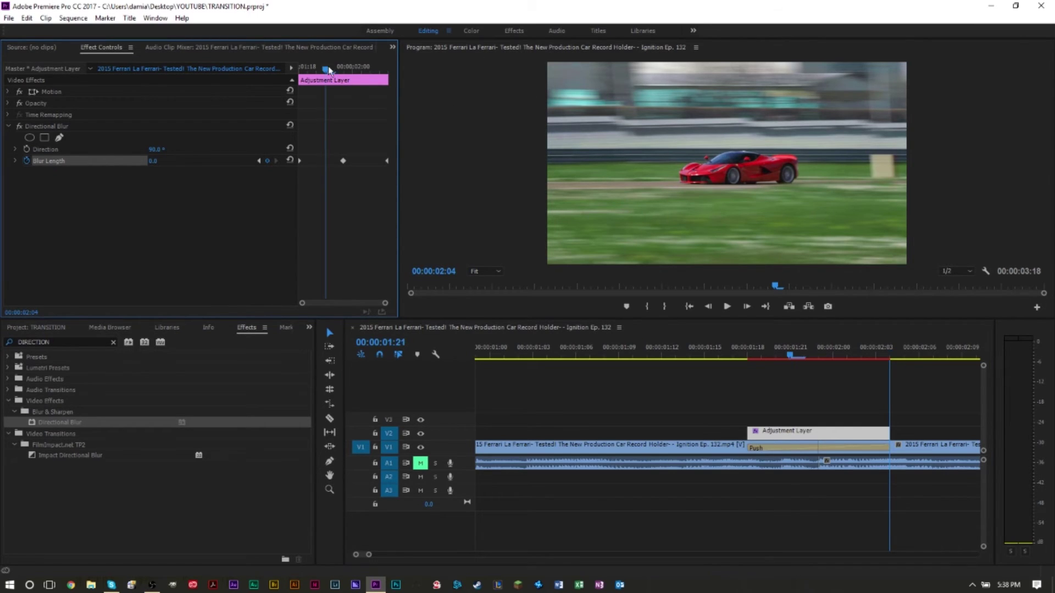
pyautogui.moveTo(329, 69); pyautogui.dragTo(283, 69)
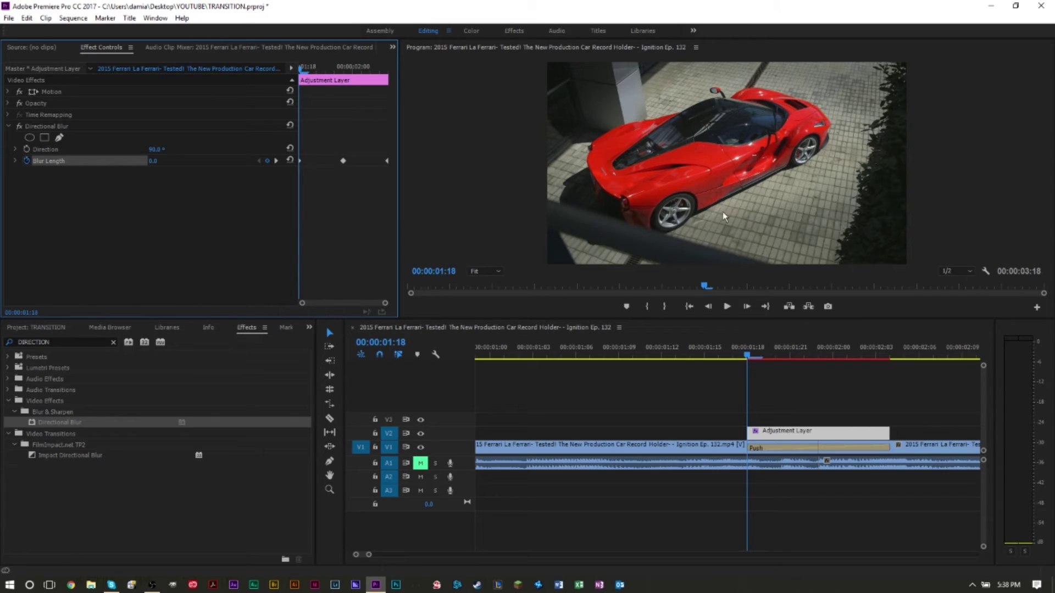
pyautogui.moveTo(302, 68); pyautogui.dragTo(346, 88)
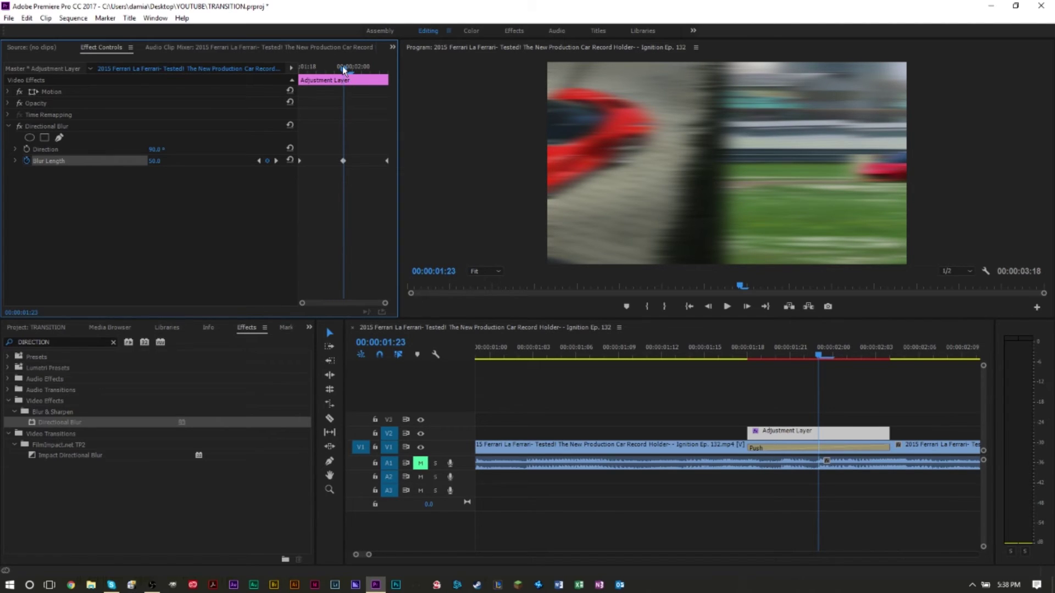
pyautogui.moveTo(344, 68); pyautogui.dragTo(386, 80)
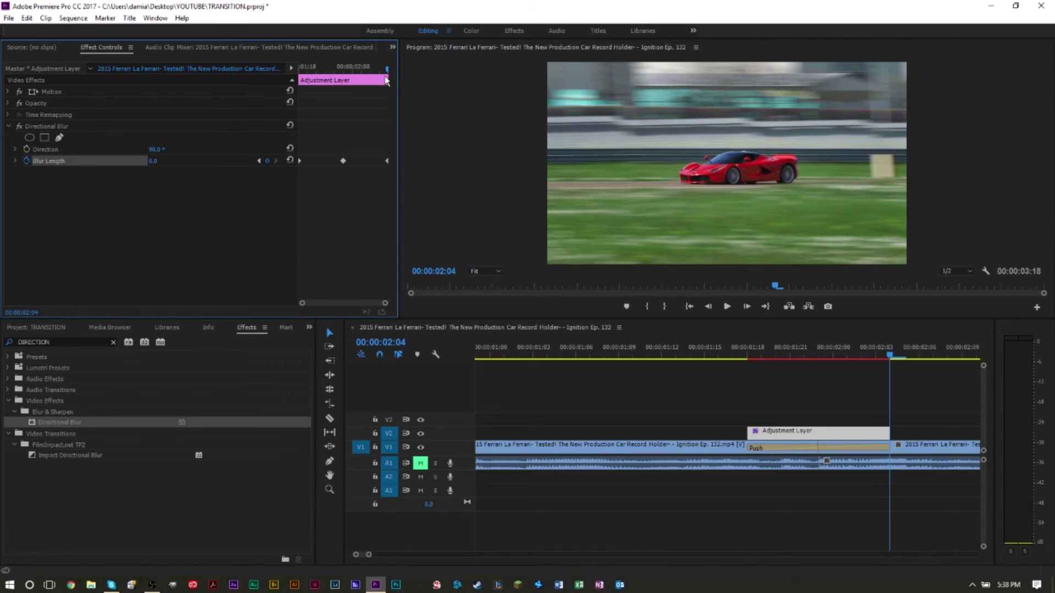
# Preview the current Push transition, then select the adjustment layer to show its blur
pyautogui.click(703, 356)
pyautogui.press('space')
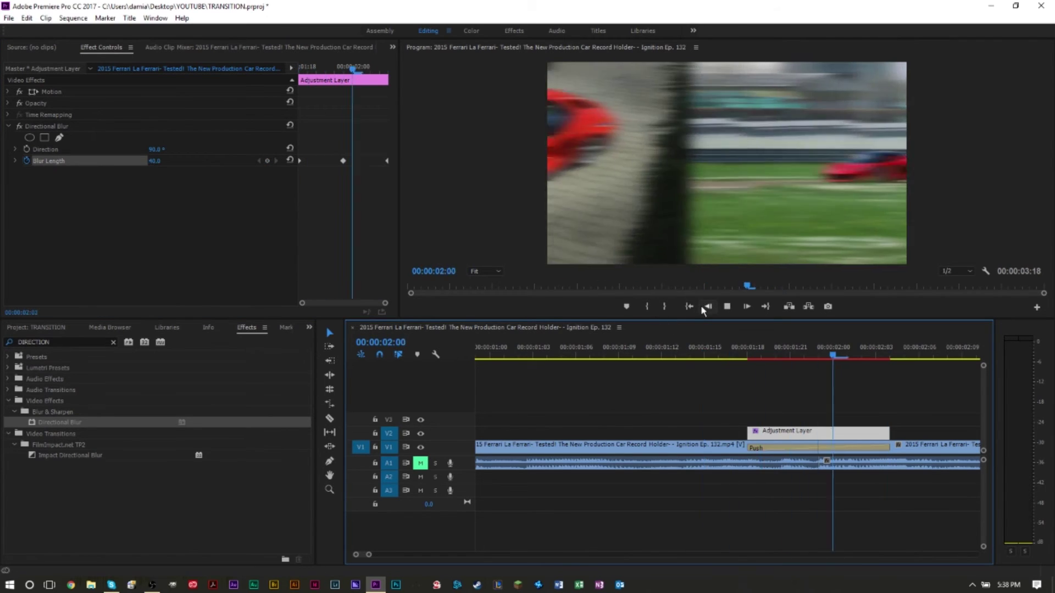
pyautogui.press('space')
pyautogui.press('-')
pyautogui.press('-')
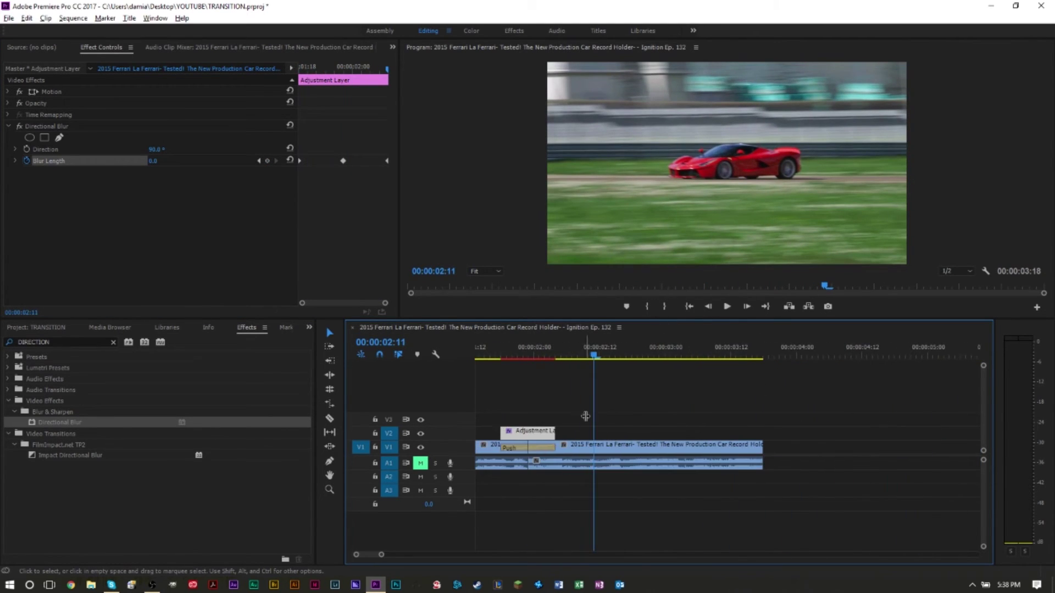
pyautogui.press('=')
pyautogui.press('=')
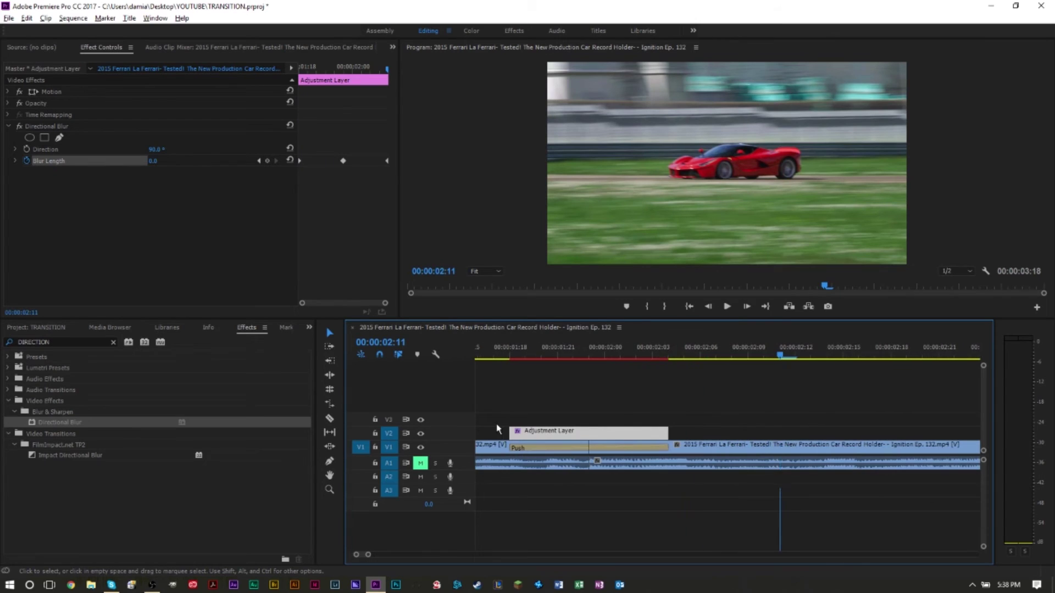
pyautogui.click(647, 446)
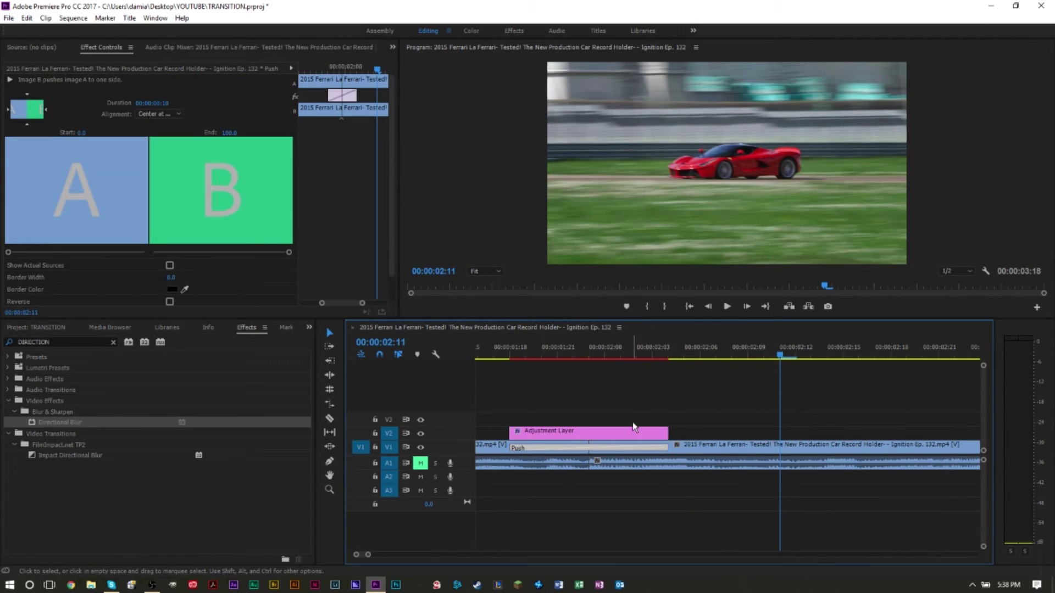
pyautogui.click(617, 431)
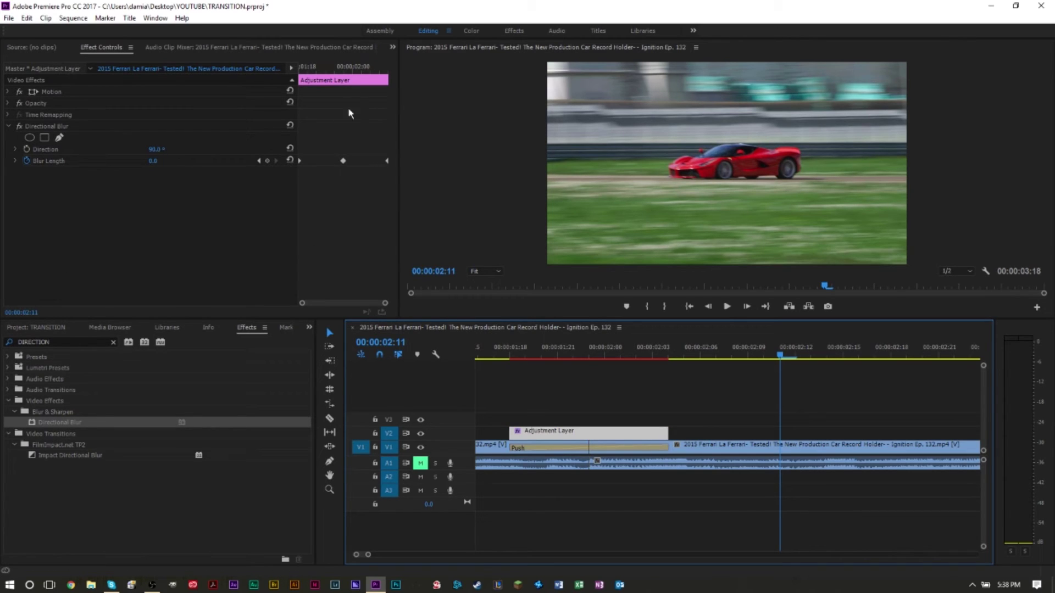
# Set Blur Length at the middle Directional Blur keyframe to 100
pyautogui.click(359, 79)
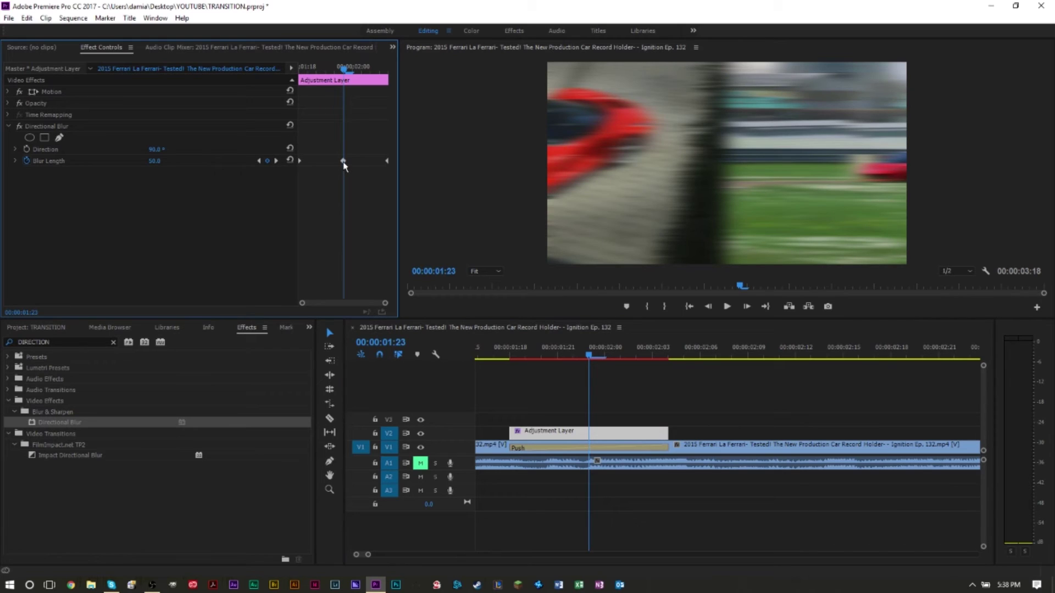
pyautogui.click(153, 162)
pyautogui.write('100')
pyautogui.press('Return')
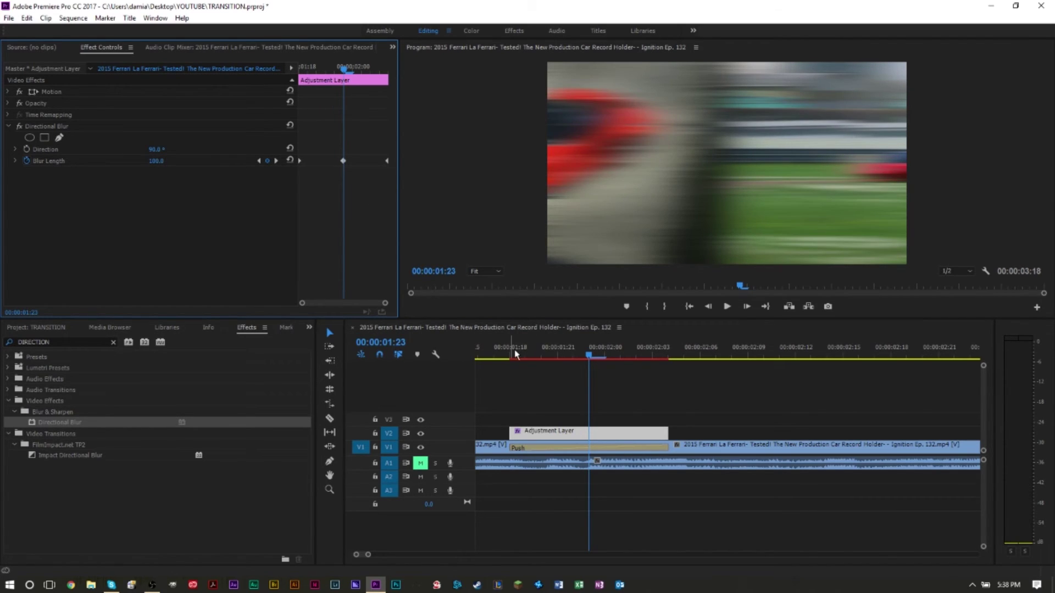
# Play and scrub the transition to preview the stronger blur, then delete the adjustment layer
pyautogui.click(510, 348)
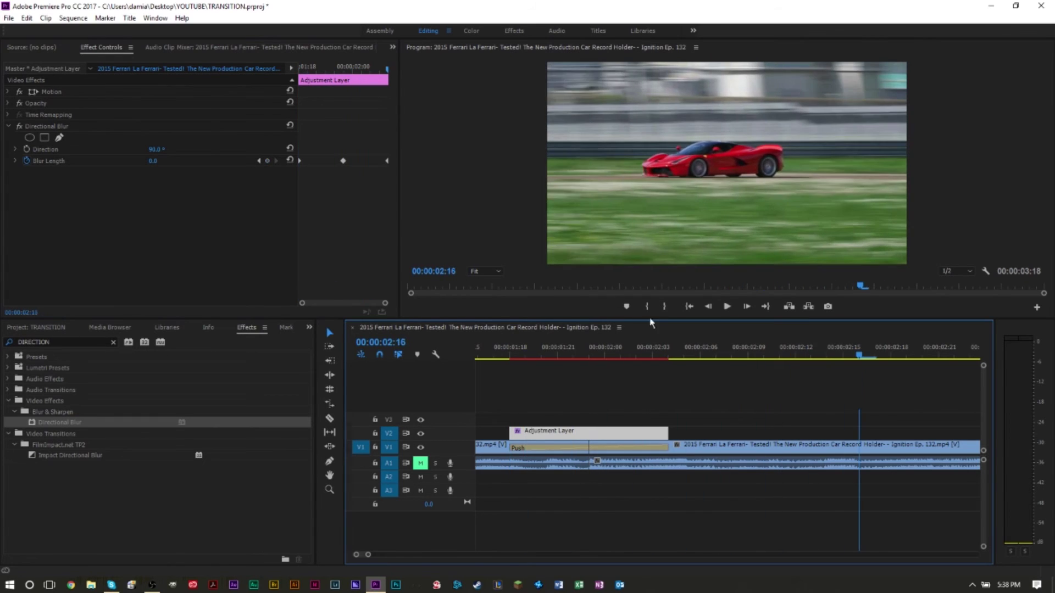
pyautogui.click(508, 351)
pyautogui.press('space')
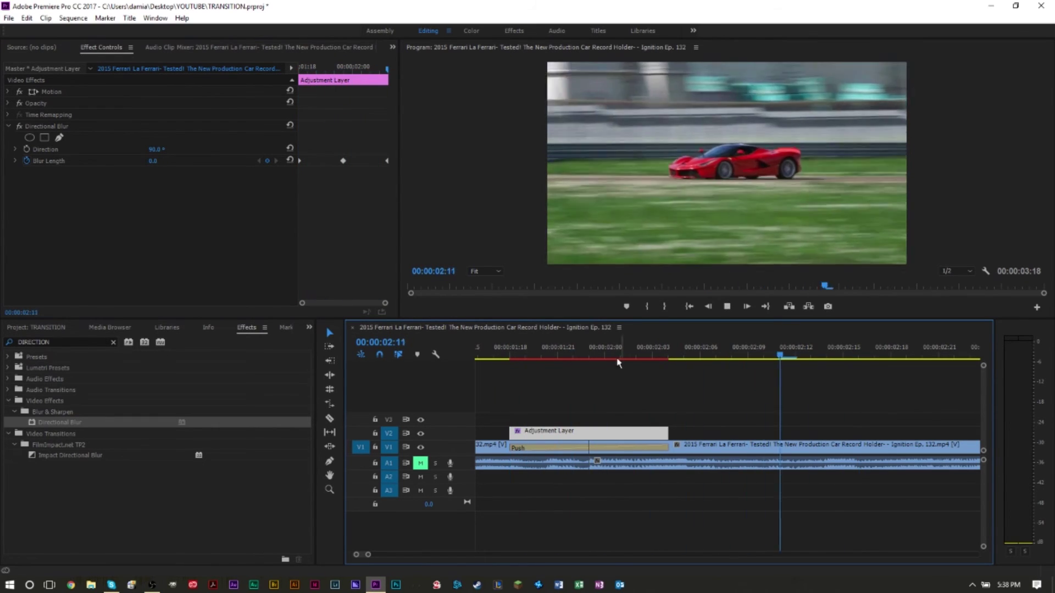
pyautogui.press('space')
pyautogui.scroll(-2, 584, 411)
pyautogui.scroll(-1, 585, 411)
pyautogui.click(541, 348)
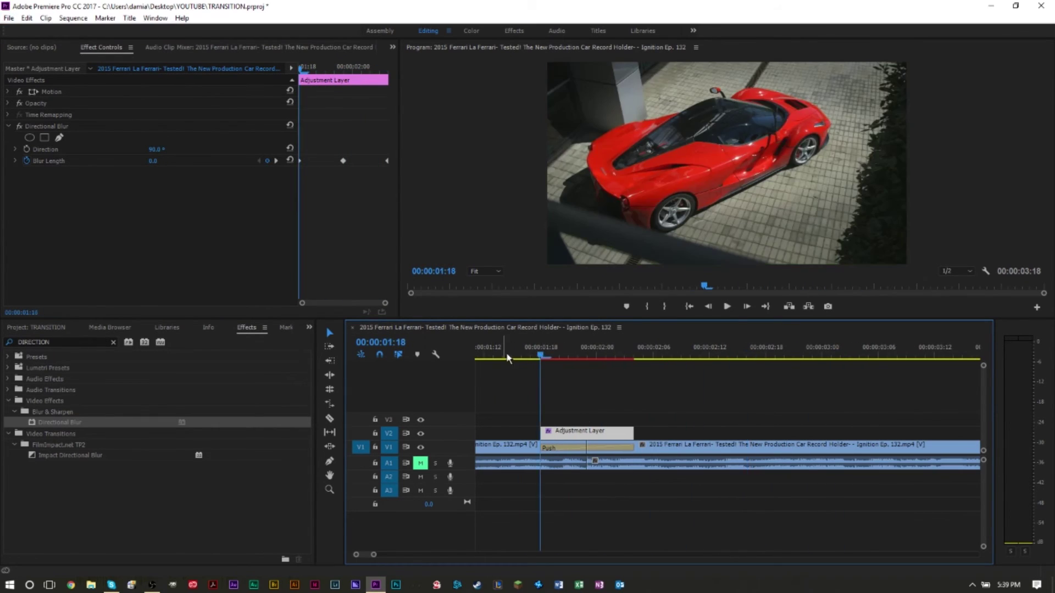
pyautogui.click(511, 353)
pyautogui.press('space')
pyautogui.moveTo(591, 351); pyautogui.dragTo(653, 370)
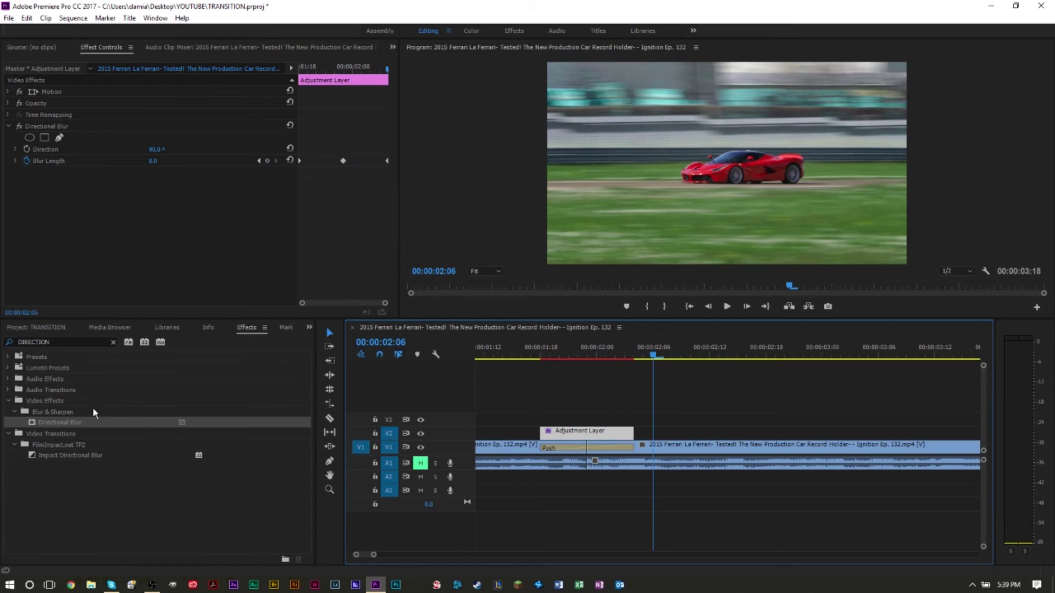
pyautogui.click(512, 356)
pyautogui.press('space')
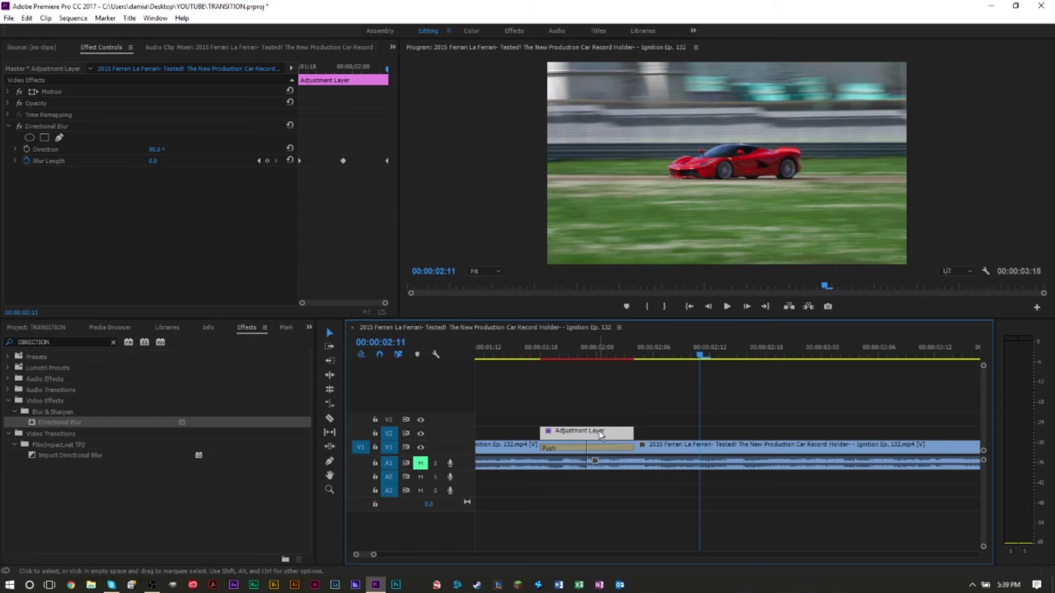
pyautogui.press('Delete')
# Delete the Push transition and drop Impact Push from an Effects search for 'PUSH' onto the edit point
pyautogui.click(597, 448)
pyautogui.press('Delete')
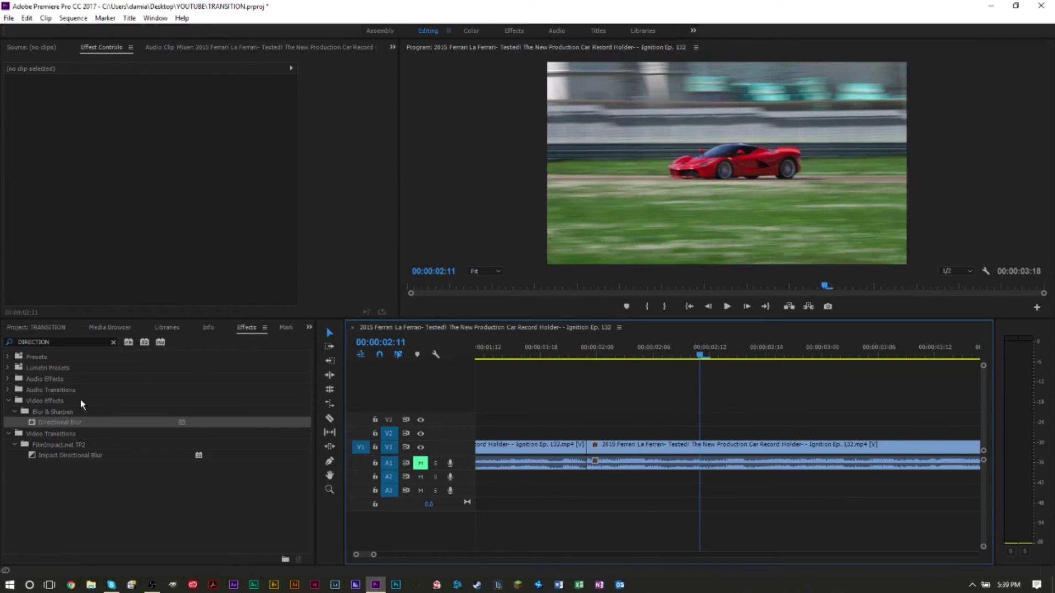
pyautogui.moveTo(72, 343); pyautogui.dragTo(2, 349)
pyautogui.write('PUSH')
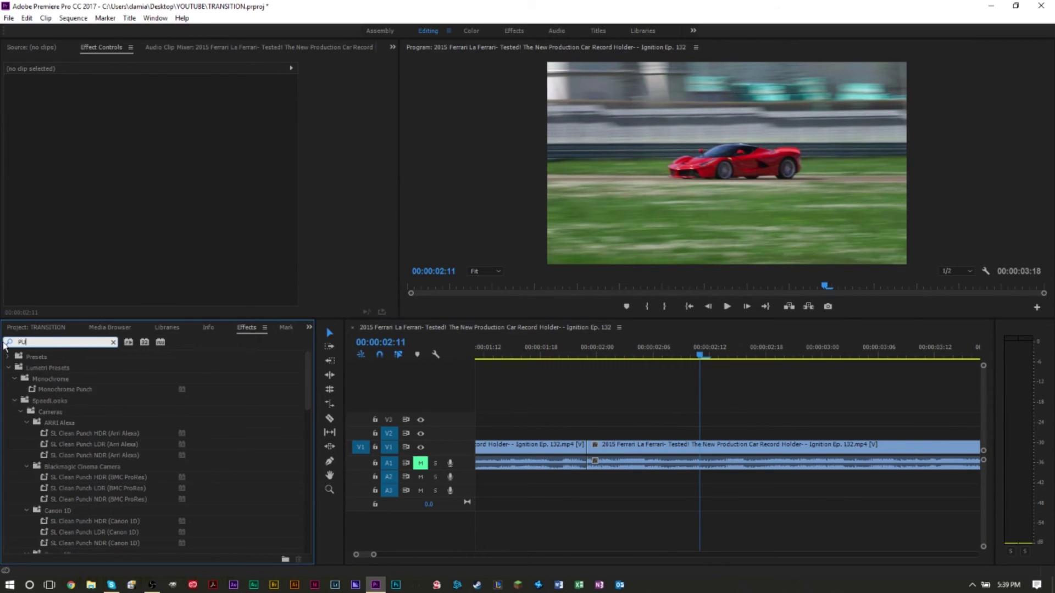
pyautogui.moveTo(52, 432); pyautogui.dragTo(594, 457)
# Shorten the Impact Push transition to 00:00:00:10
pyautogui.press('-')
pyautogui.press('-')
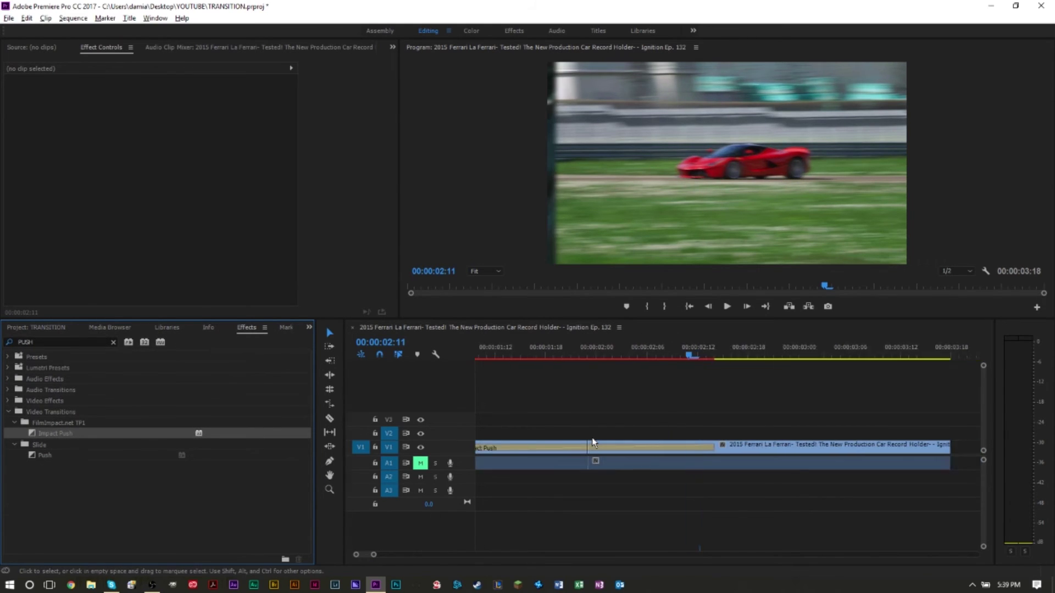
pyautogui.doubleClick(607, 447)
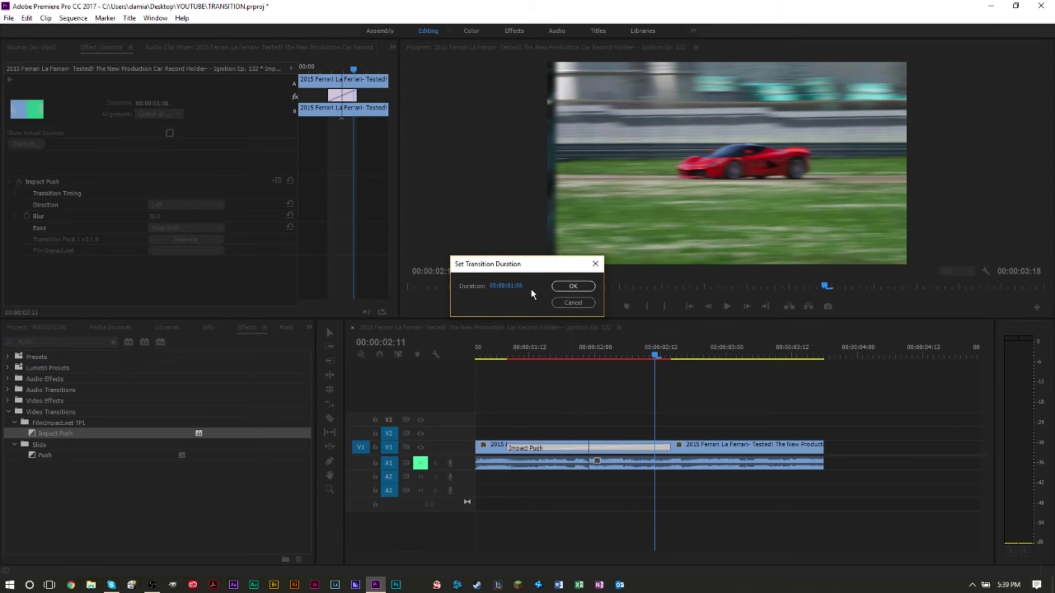
pyautogui.write('10')
pyautogui.press('Return')
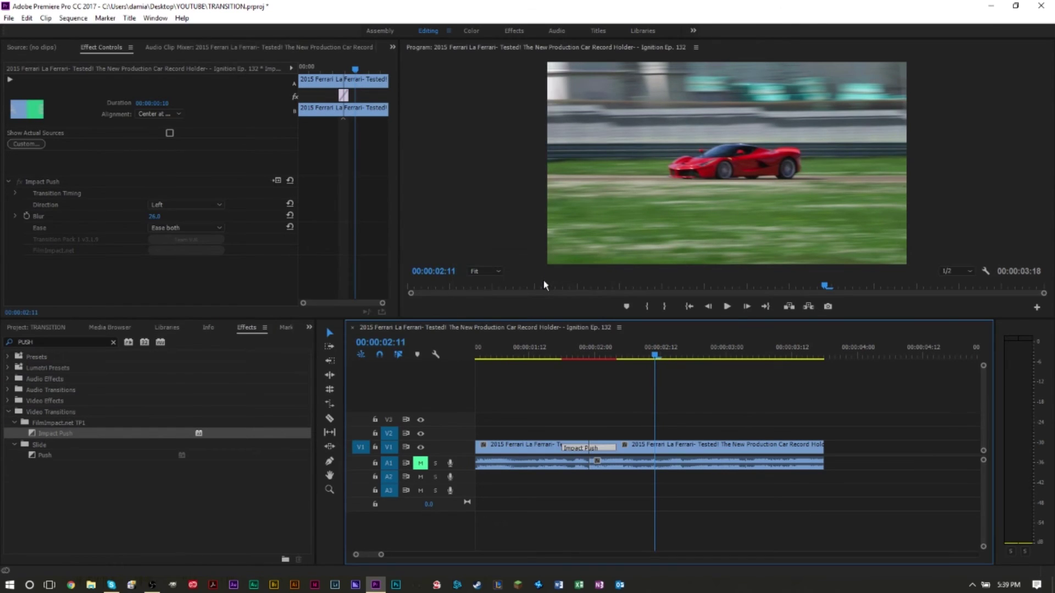
# Play and scrub through the Impact Push transition to preview it
pyautogui.click(548, 345)
pyautogui.press('space')
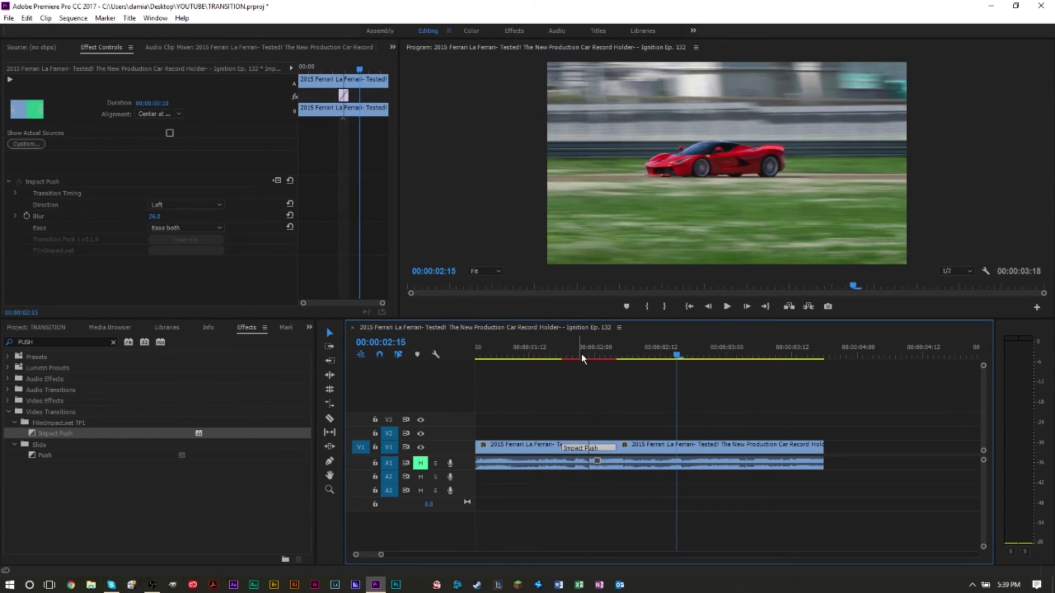
pyautogui.click(568, 350)
pyautogui.moveTo(587, 353); pyautogui.dragTo(632, 353)
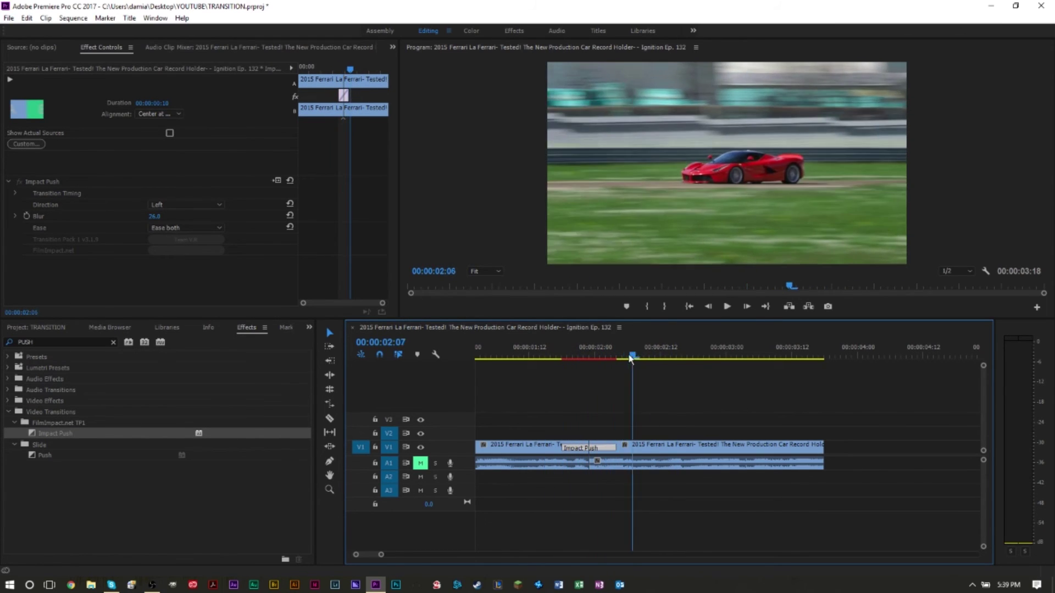
pyautogui.click(643, 371)
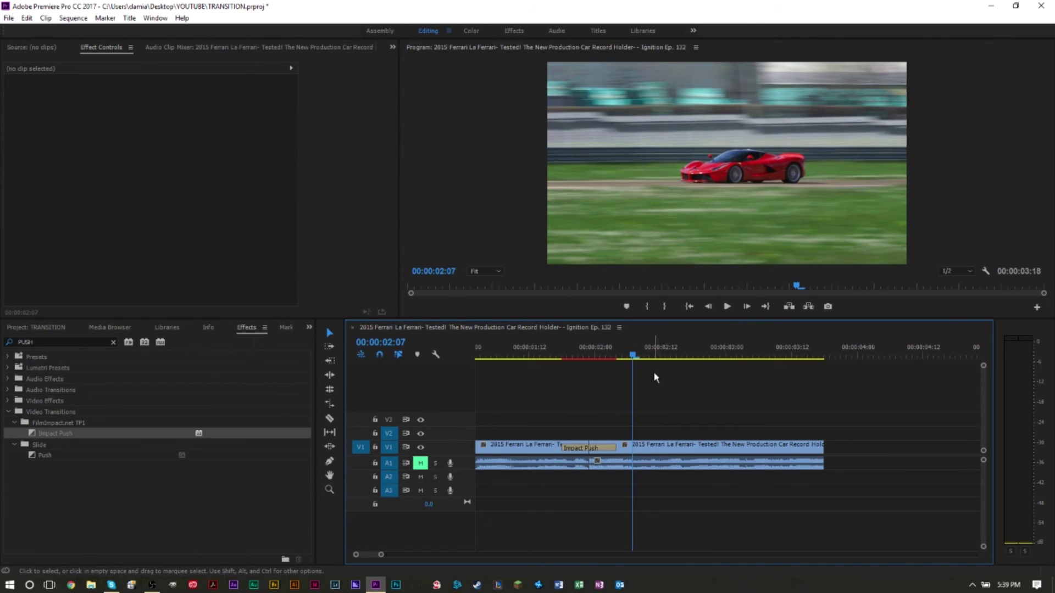